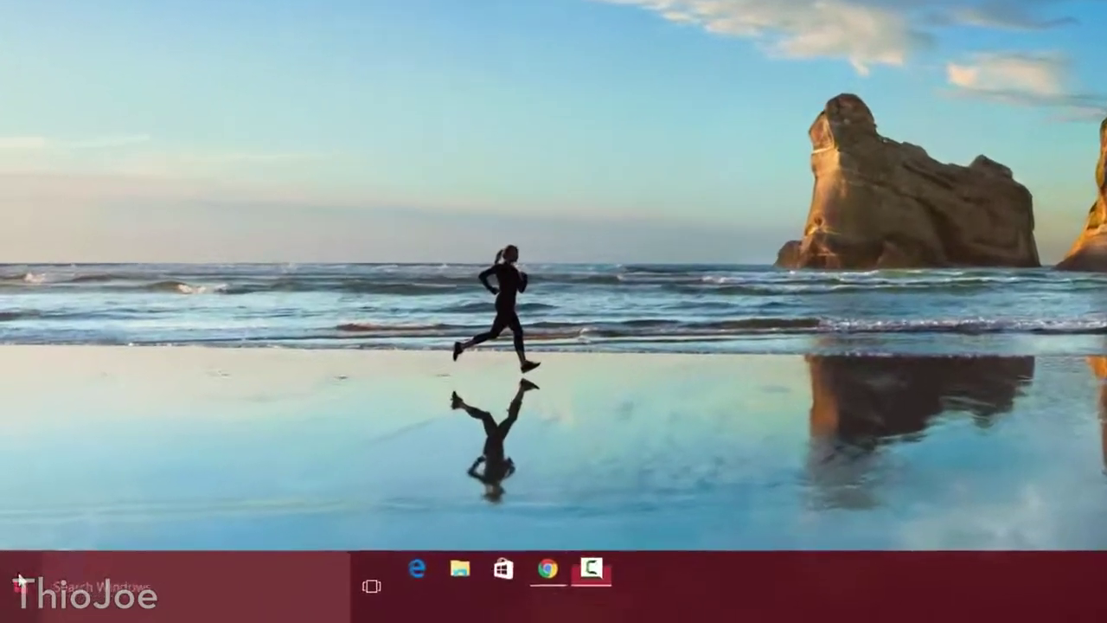
Search Windows for msconfig and open System Configuration
click(14, 598)
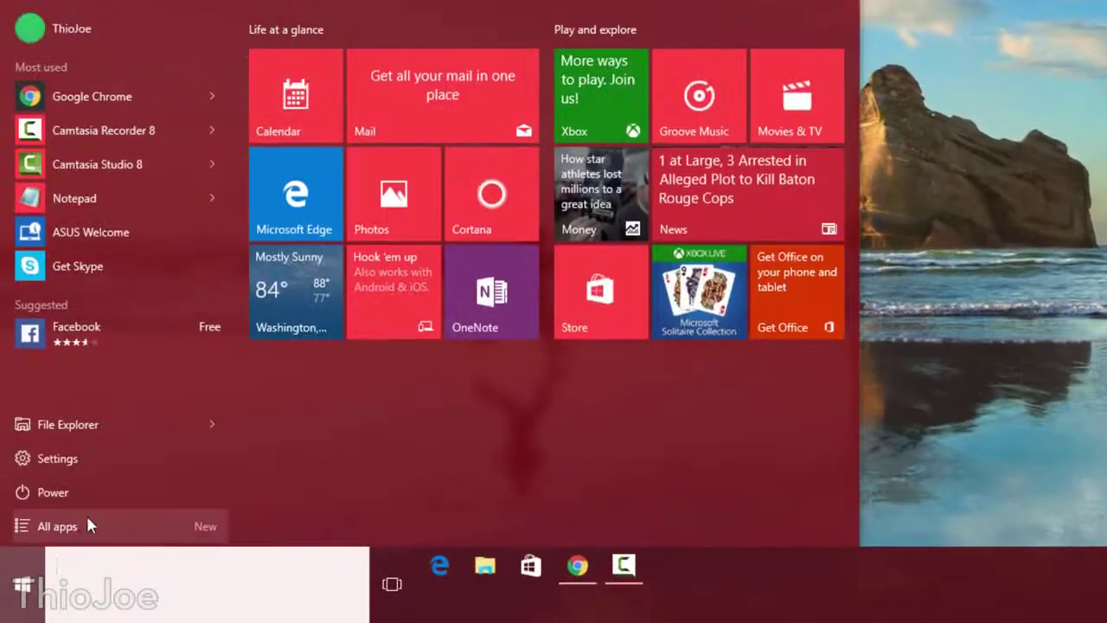
text(msconfig)
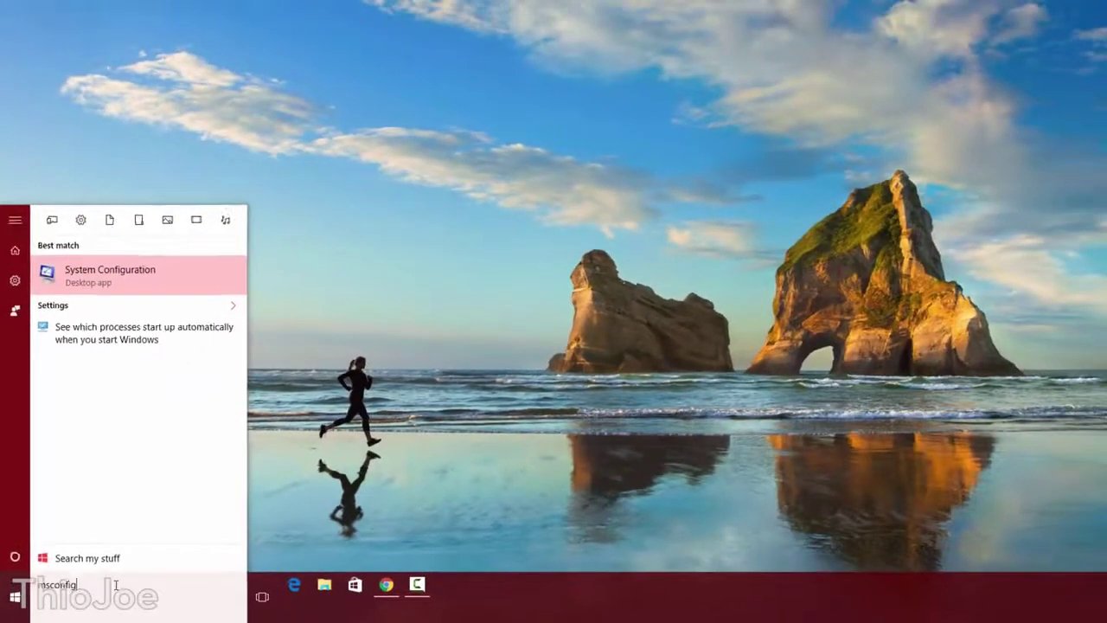
key(Return)
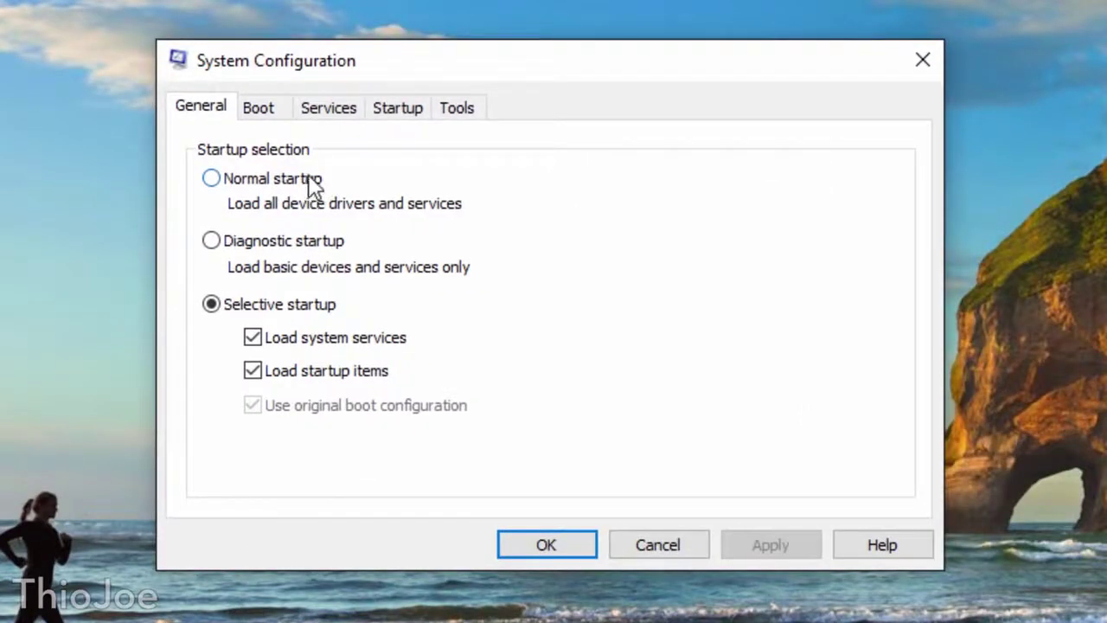
Open the advanced boot options for the Windows 10 entry and enable the number-of-processors setting
click(260, 109)
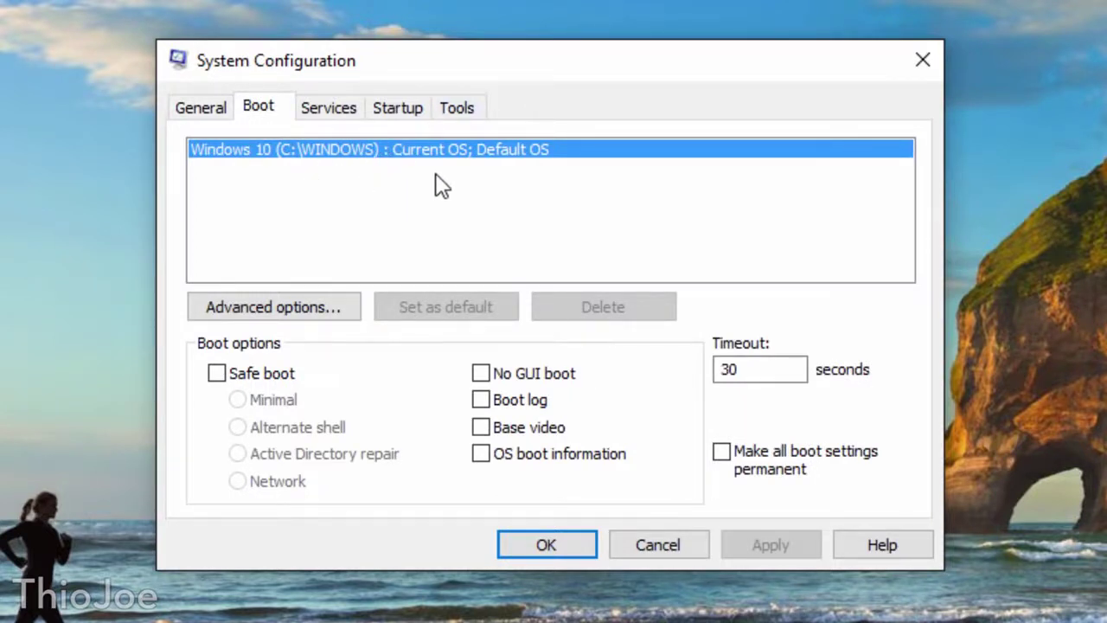
click(270, 309)
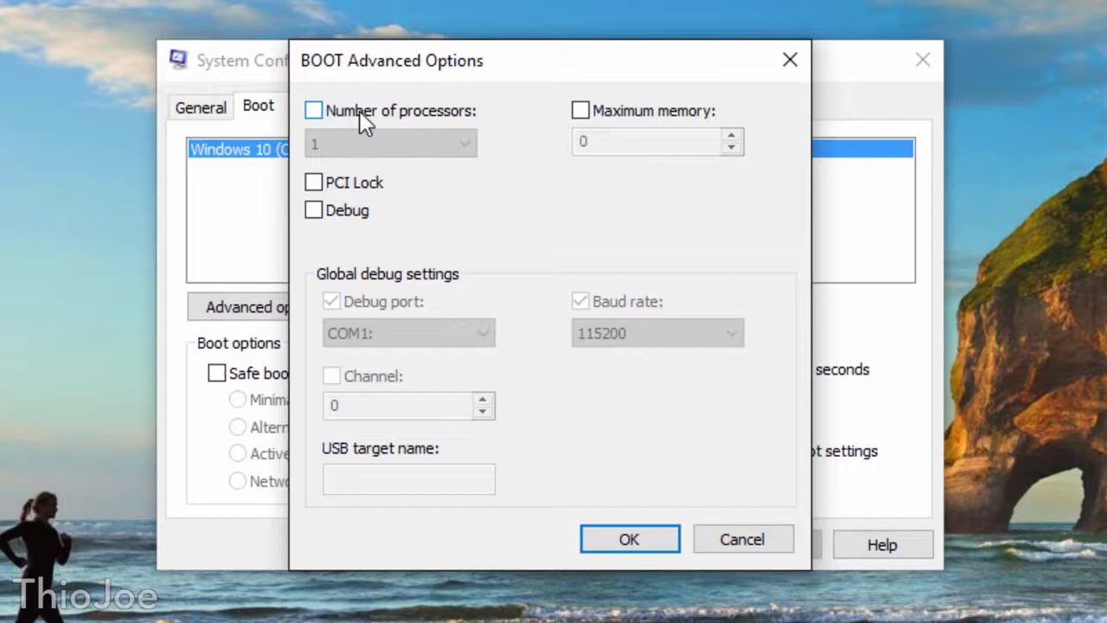
click(365, 121)
click(376, 140)
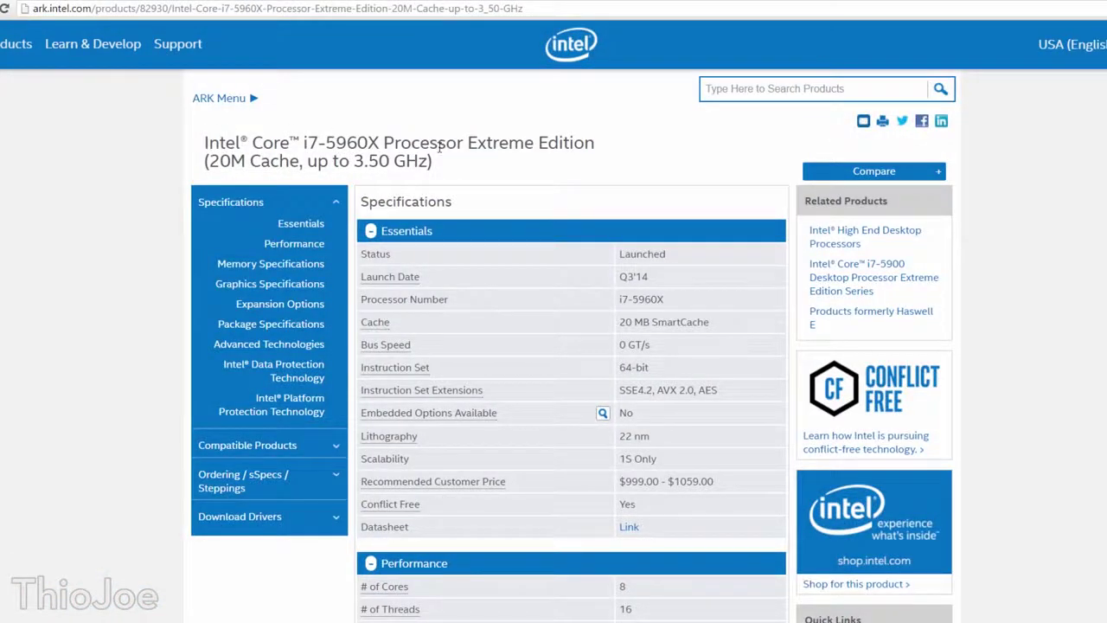
Check the number of threads in the performance specifications of the Intel Core i7-5960X web page
scroll(493, 208, down, 3)
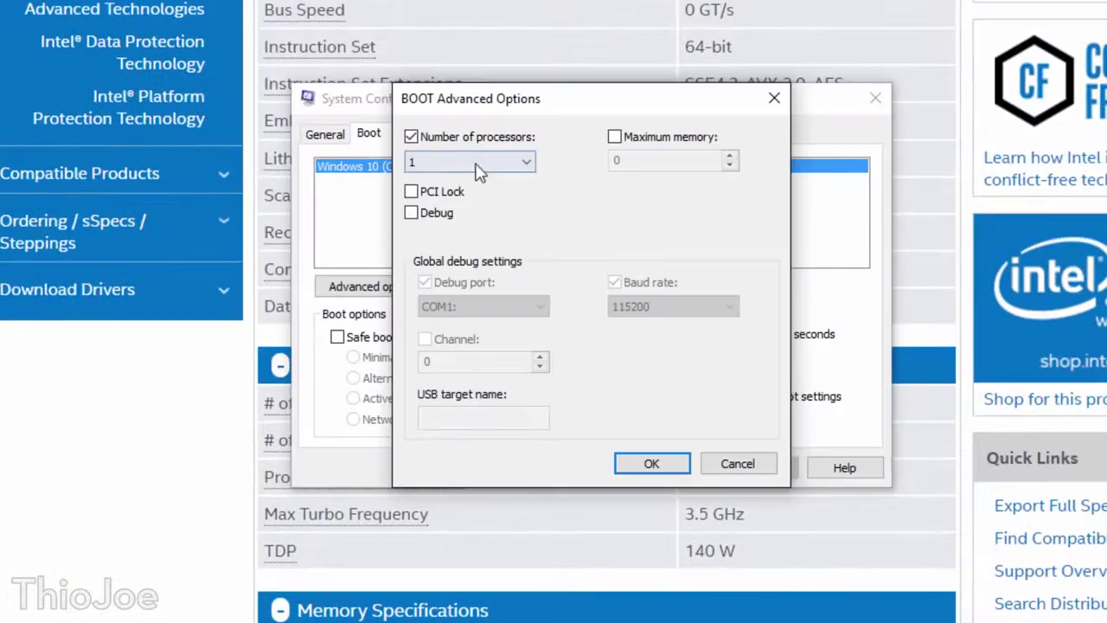
click(480, 171)
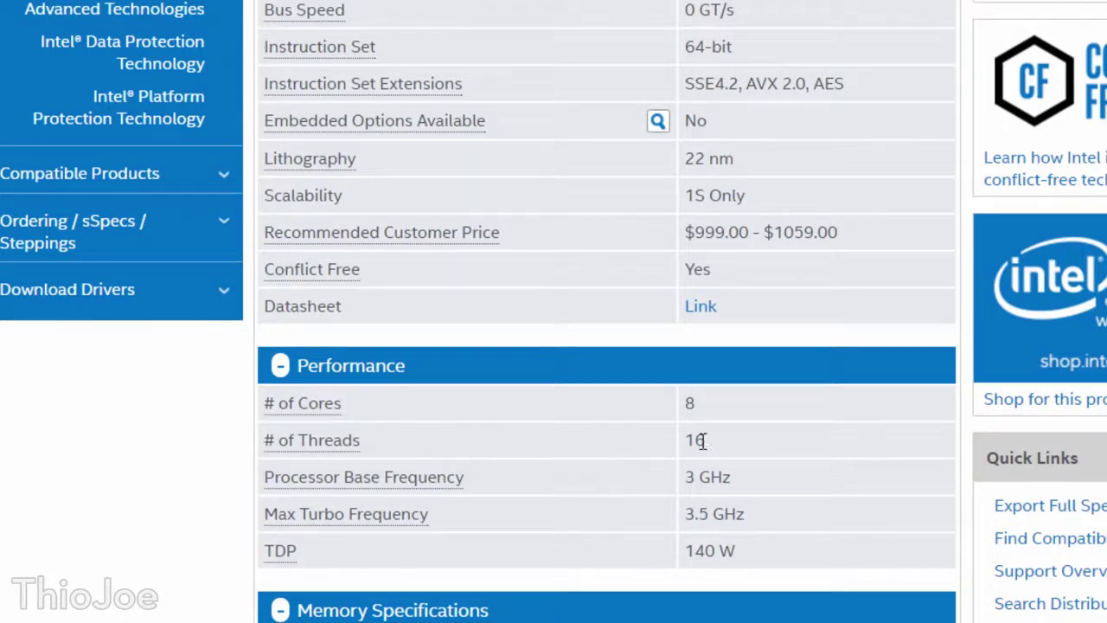
drag(688, 441, 717, 447)
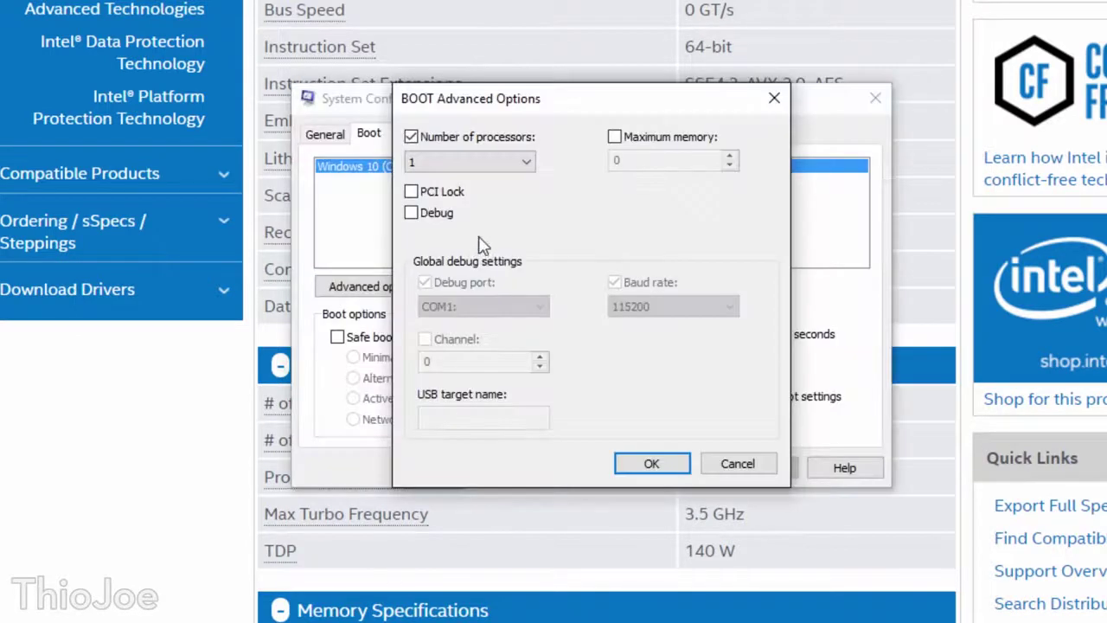
Set the number of boot processors to 16, accept the configuration changes and exit without restarting
click(475, 165)
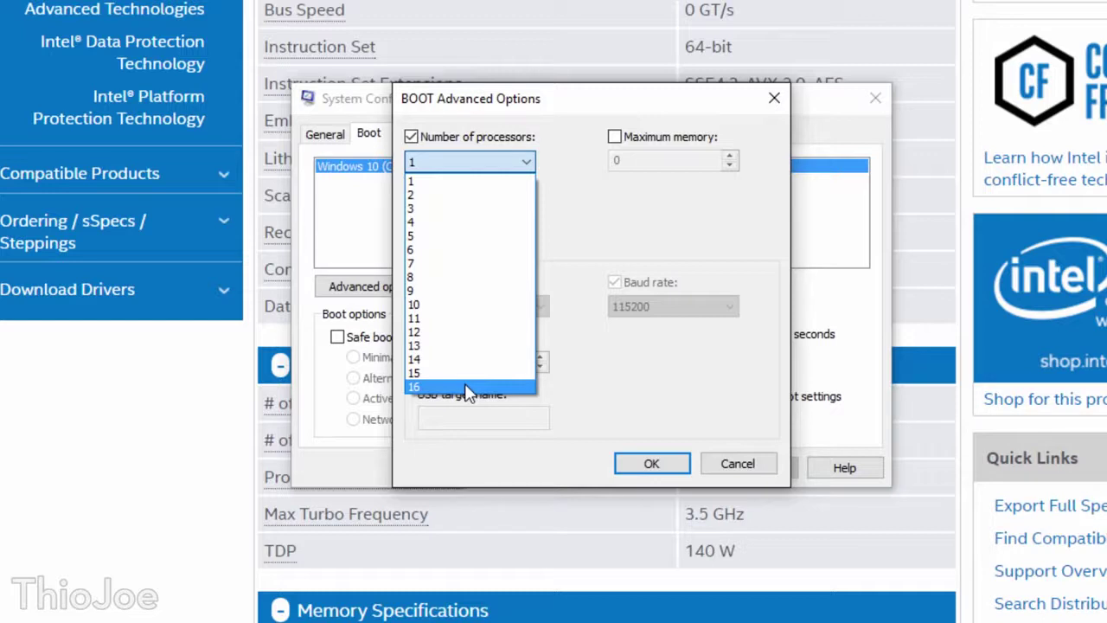
click(467, 386)
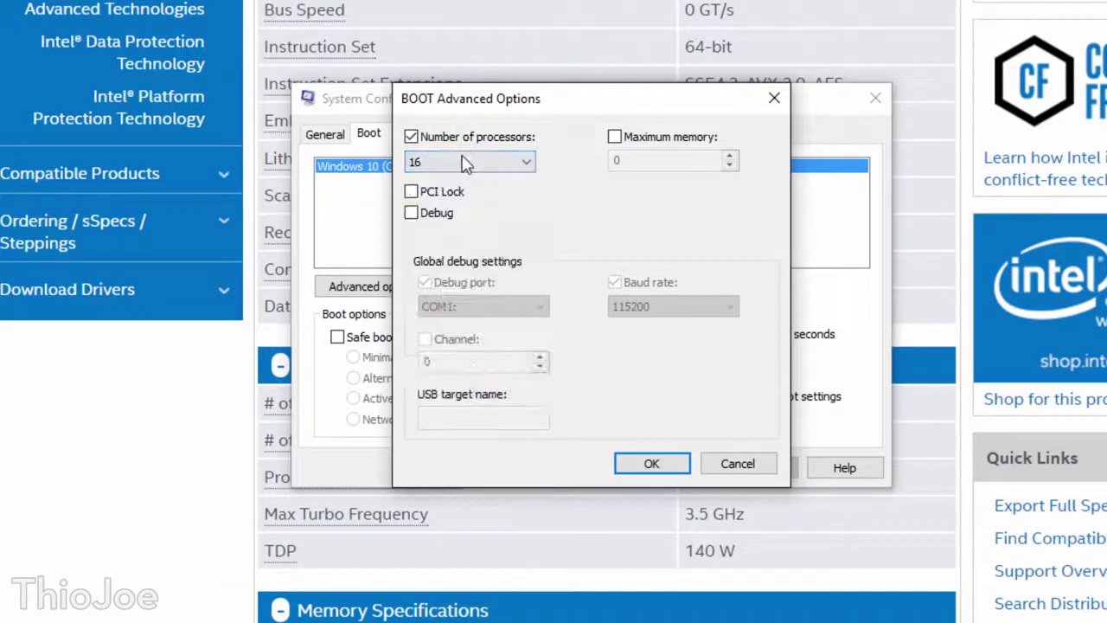
click(650, 463)
click(593, 472)
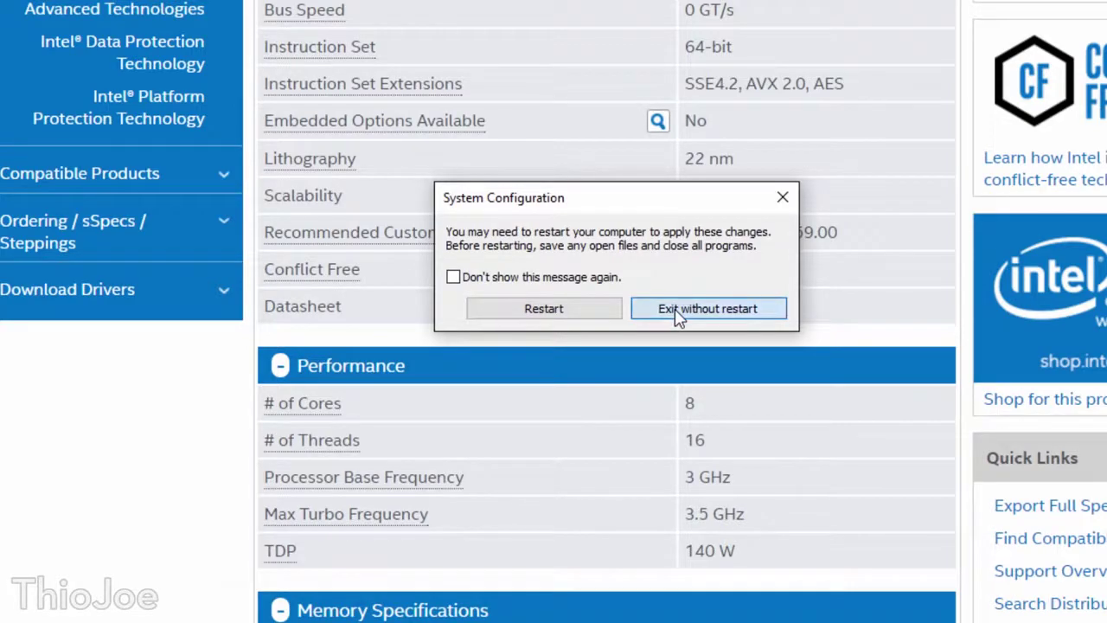
click(679, 315)
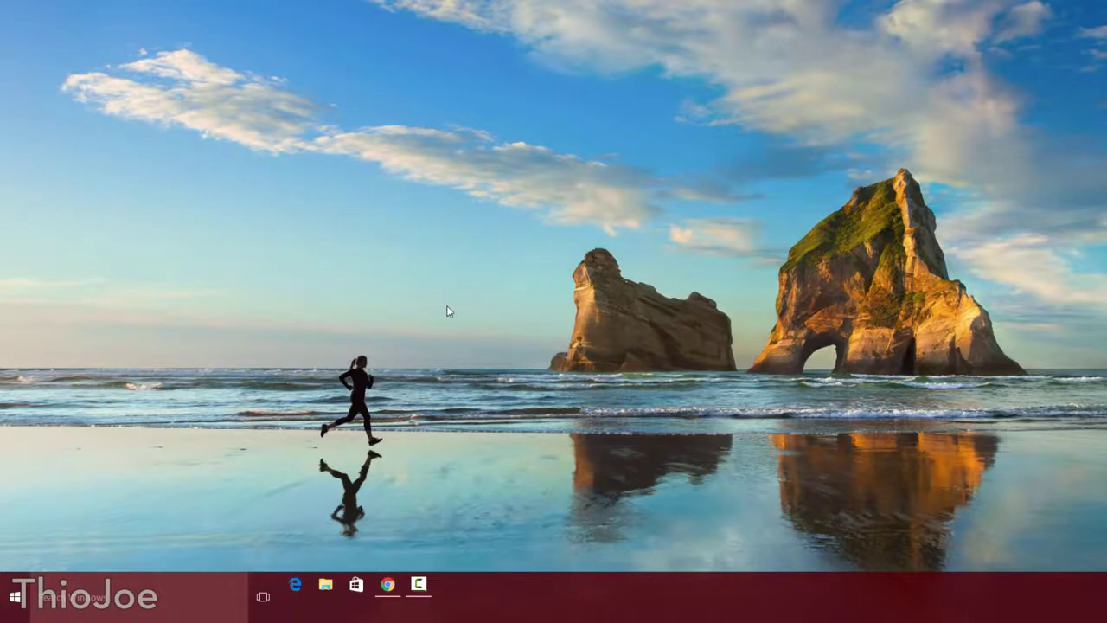
Find Performance Monitor under Windows Administrative Tools in the full app list and run it as administrator
click(18, 594)
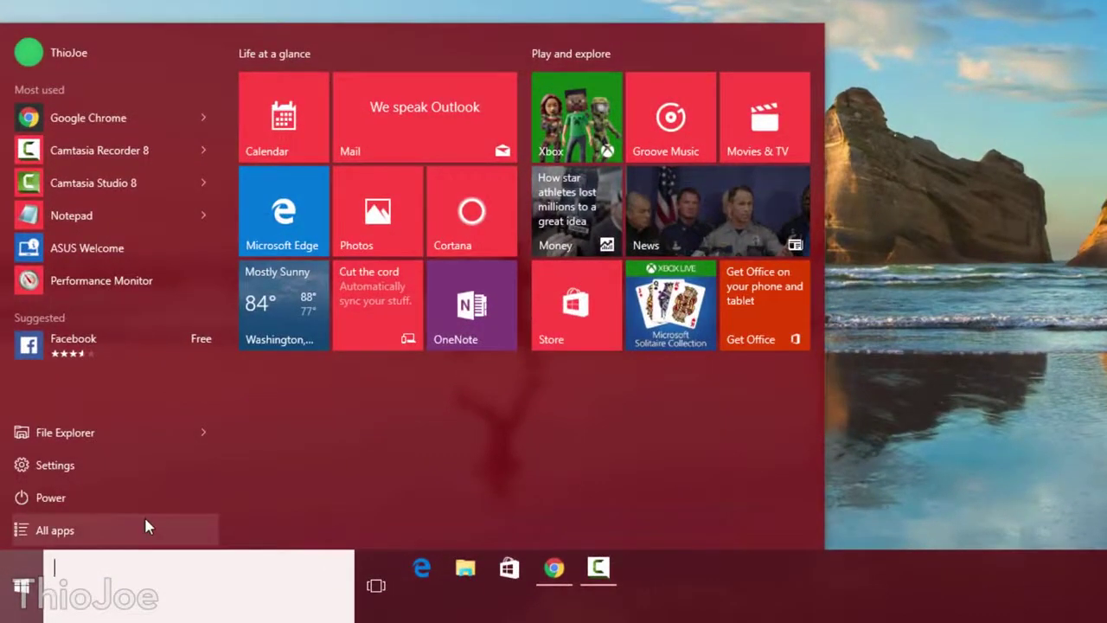
click(99, 550)
drag(226, 87, 222, 504)
click(125, 286)
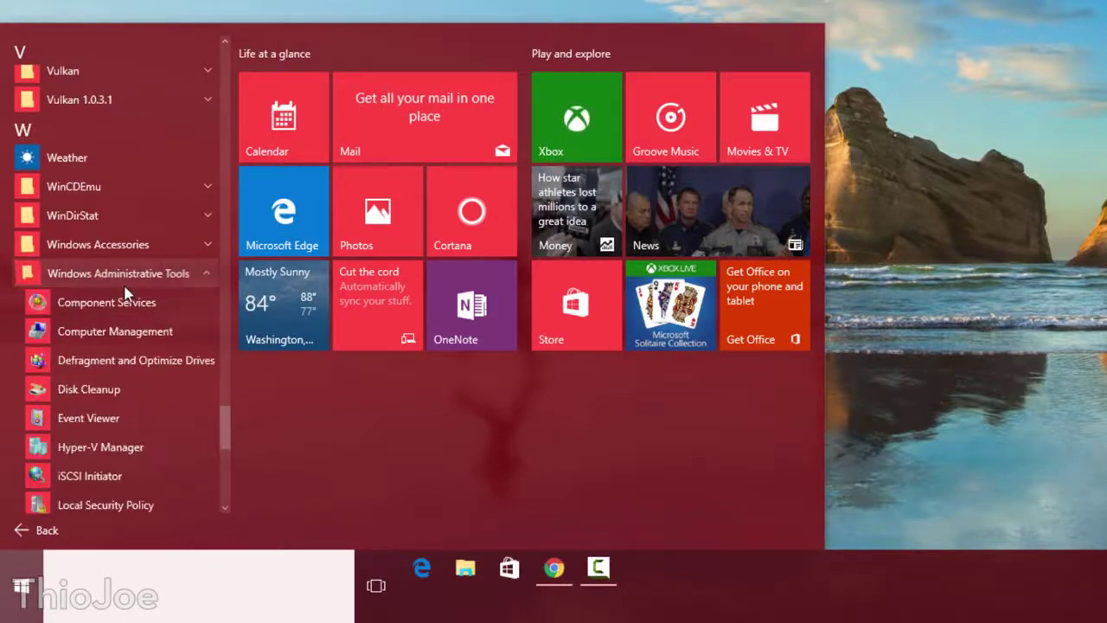
scroll(126, 294, down, 5)
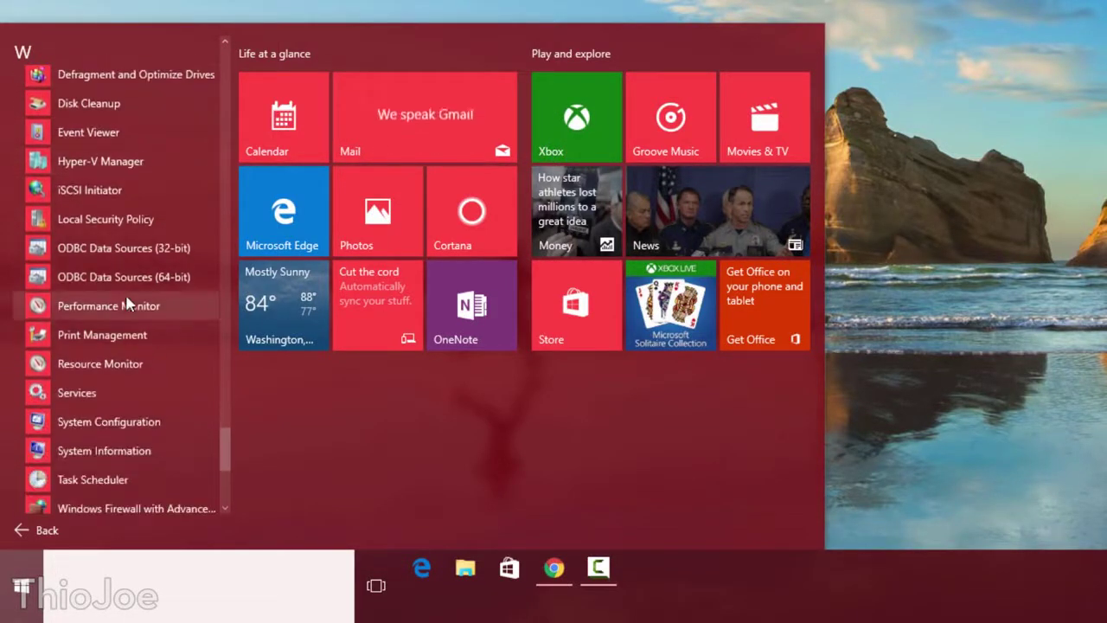
right_click(107, 311)
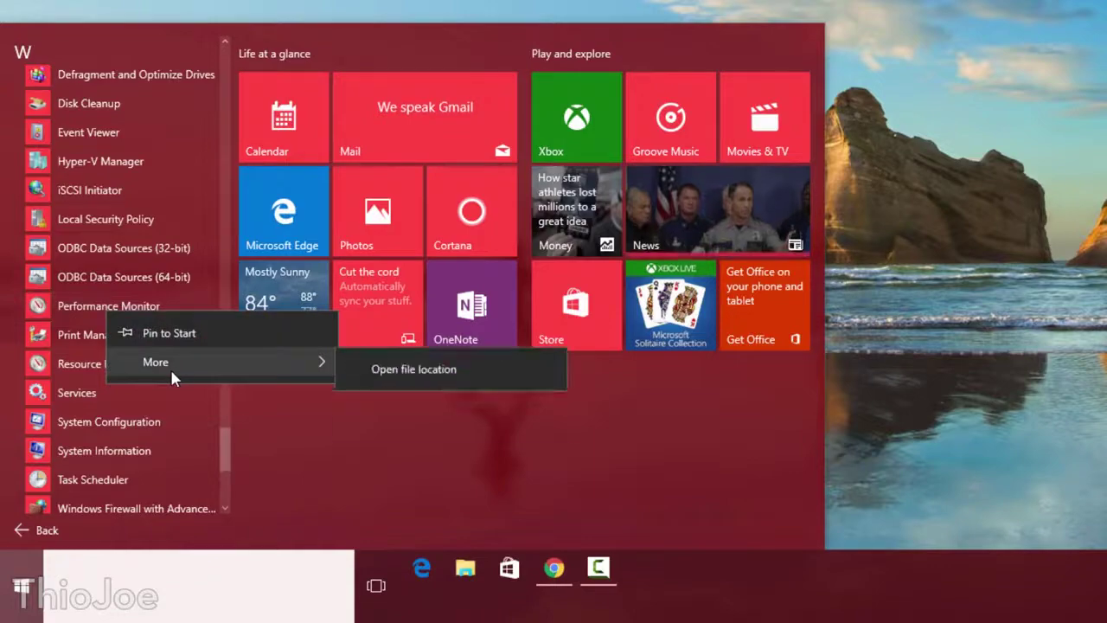
mouse_move(172, 365)
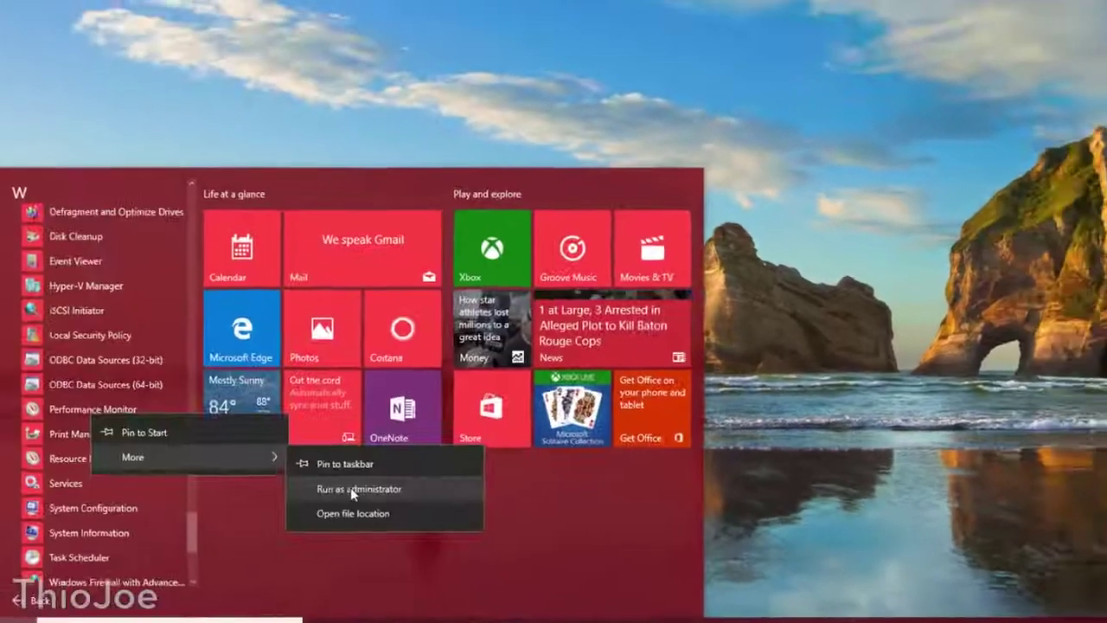
click(389, 438)
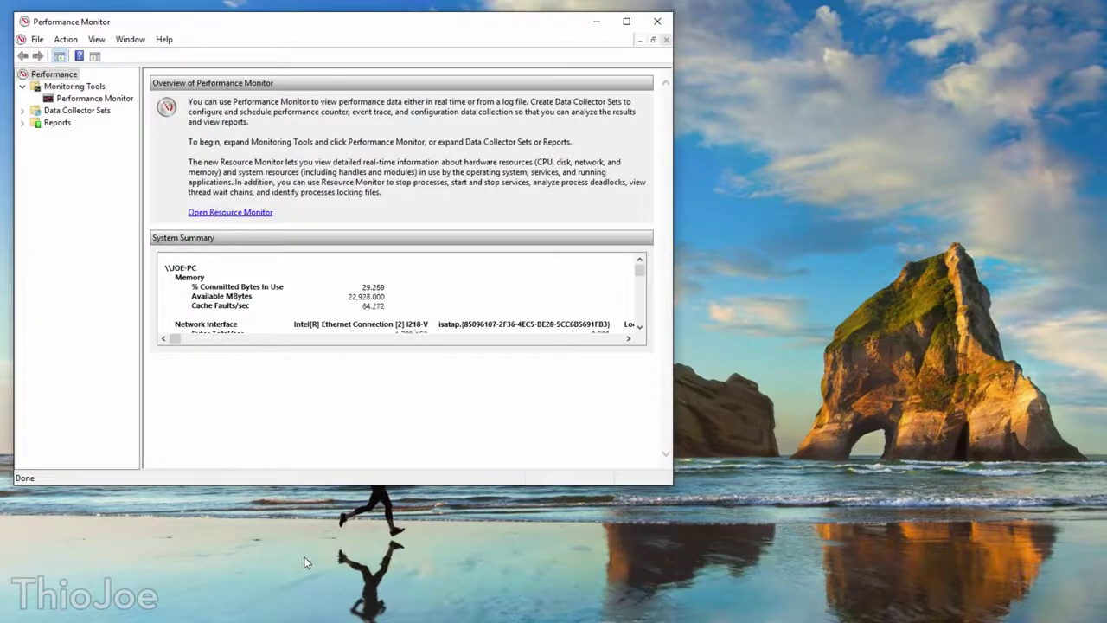
Start creating a new data collector set under the User Defined data collector sets
drag(225, 30, 451, 98)
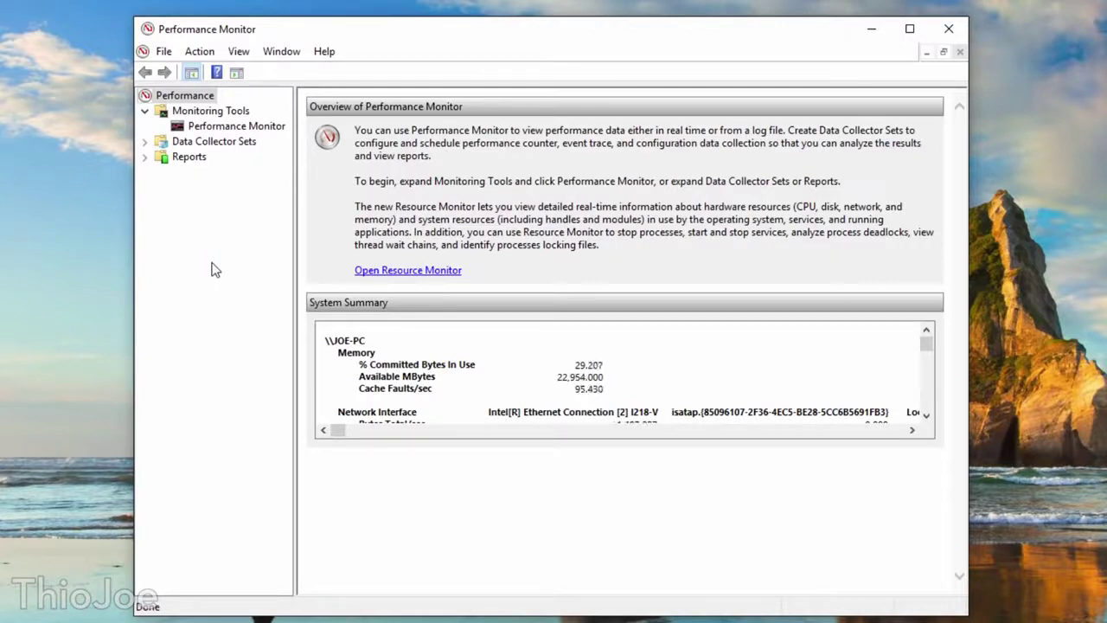
click(146, 142)
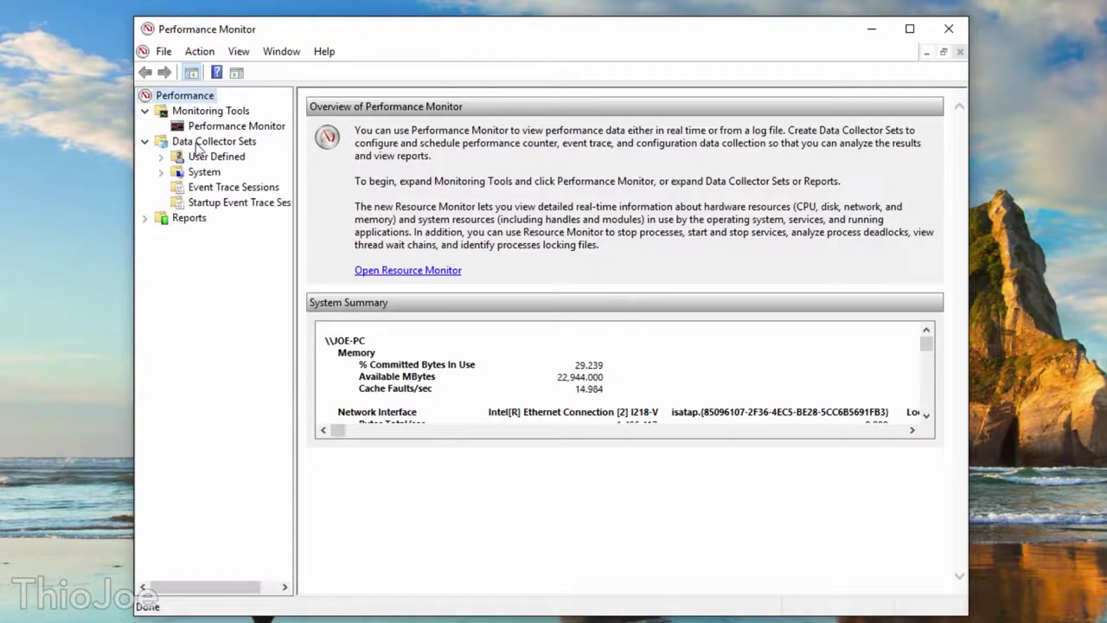
click(207, 156)
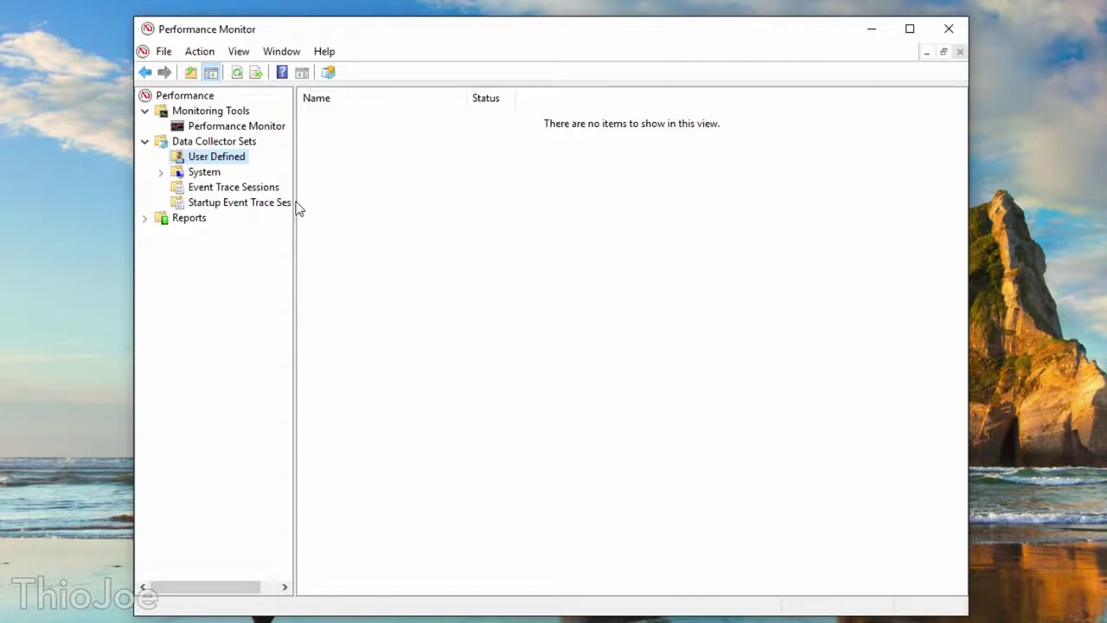
right_click(414, 186)
mouse_move(475, 198)
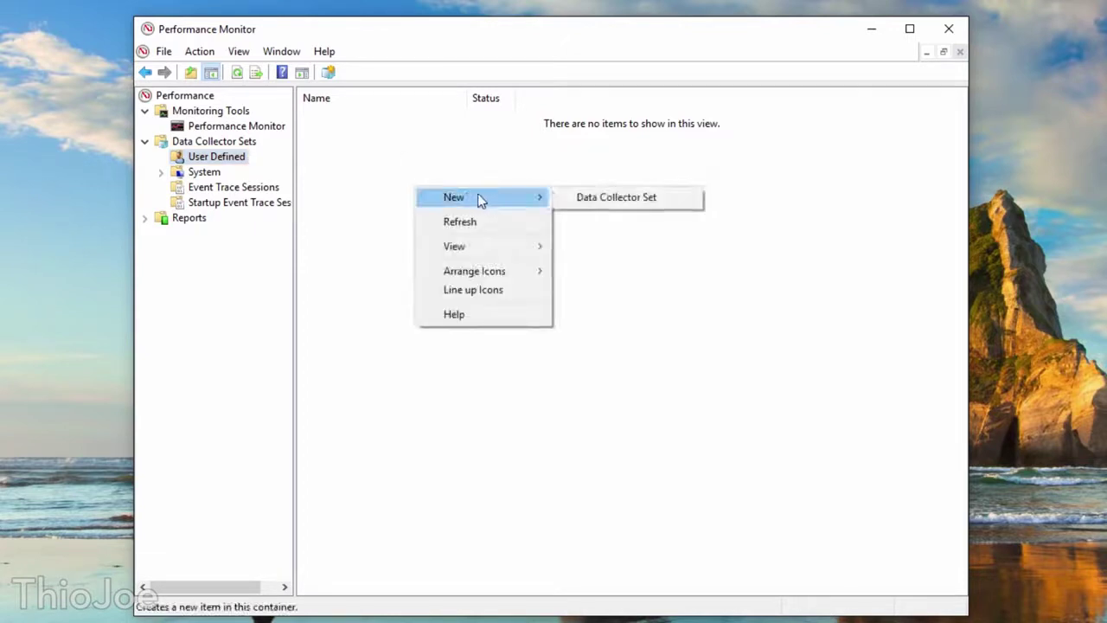
click(617, 197)
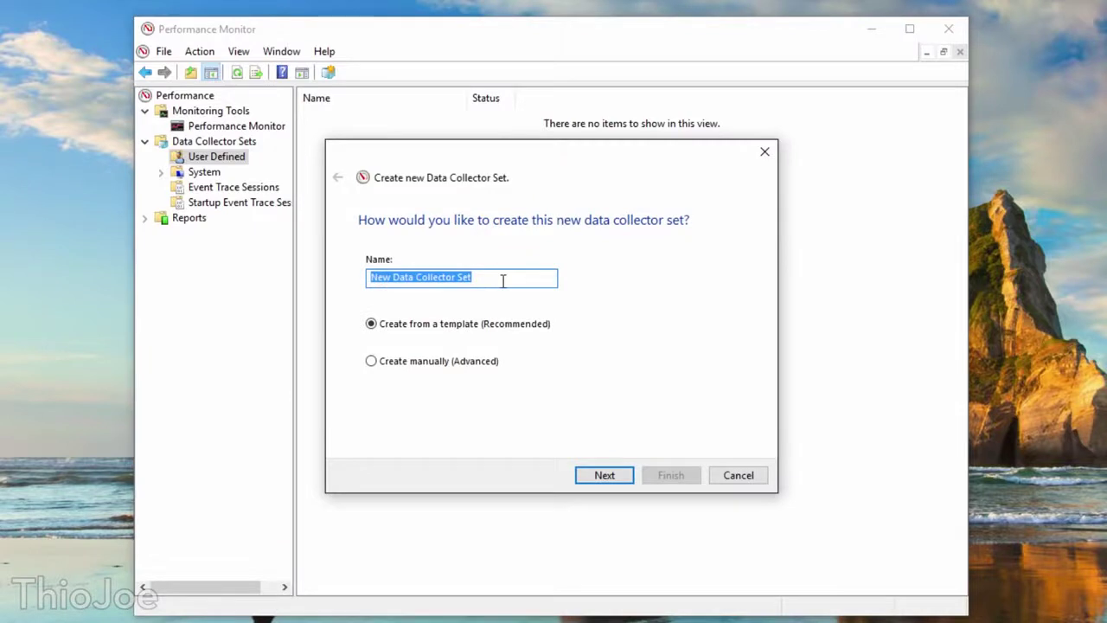
Name the data collector set CPU, choose manual creation and include performance counter data logs
text(CPU)
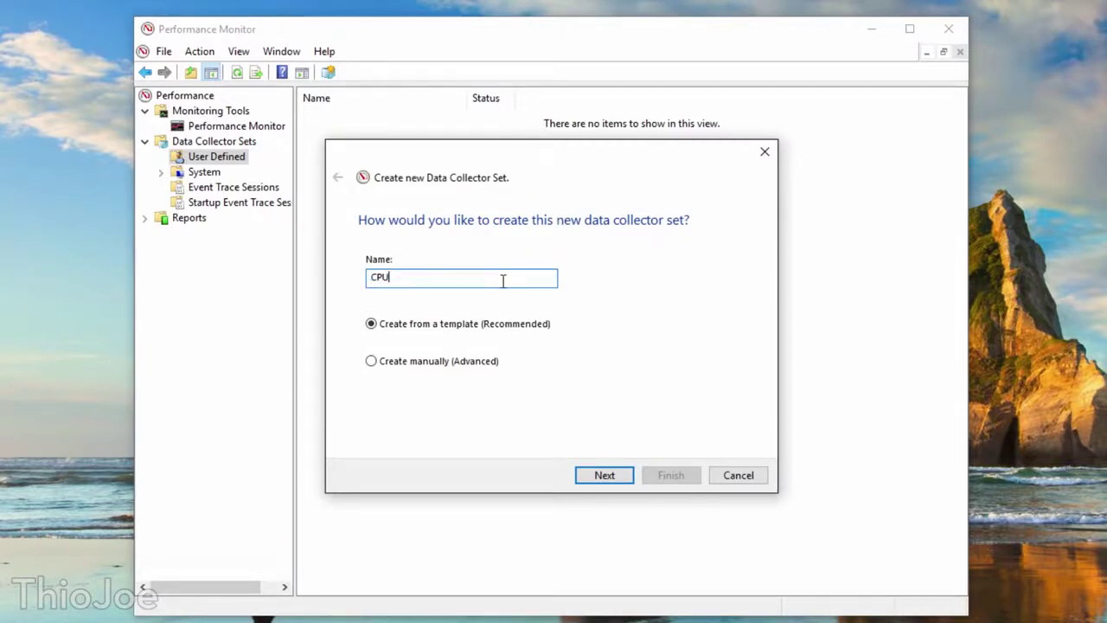
click(386, 360)
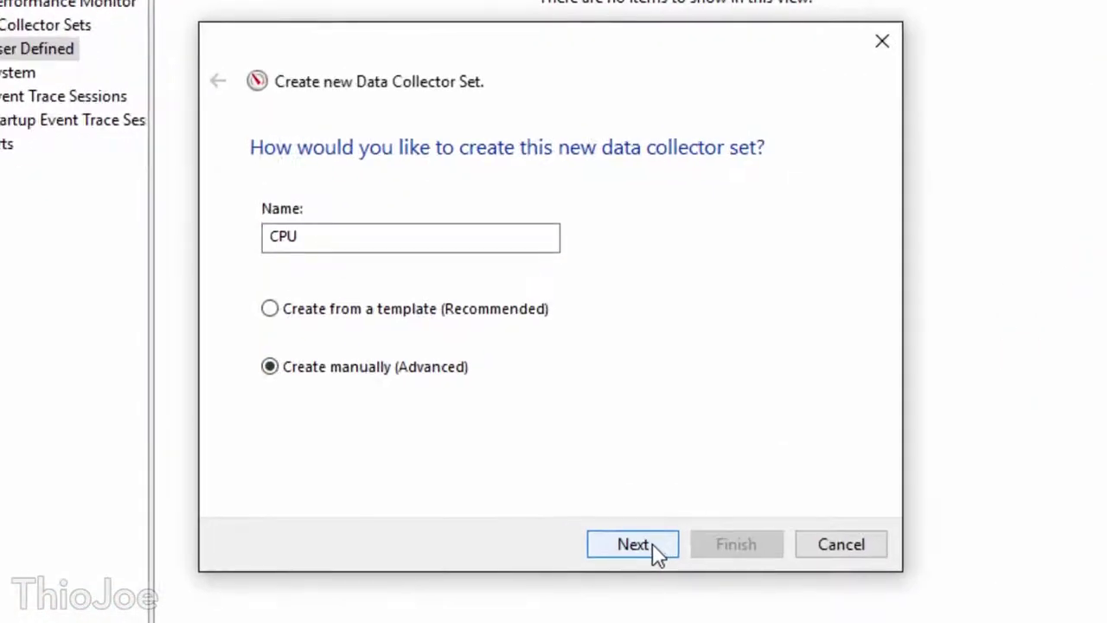
click(655, 550)
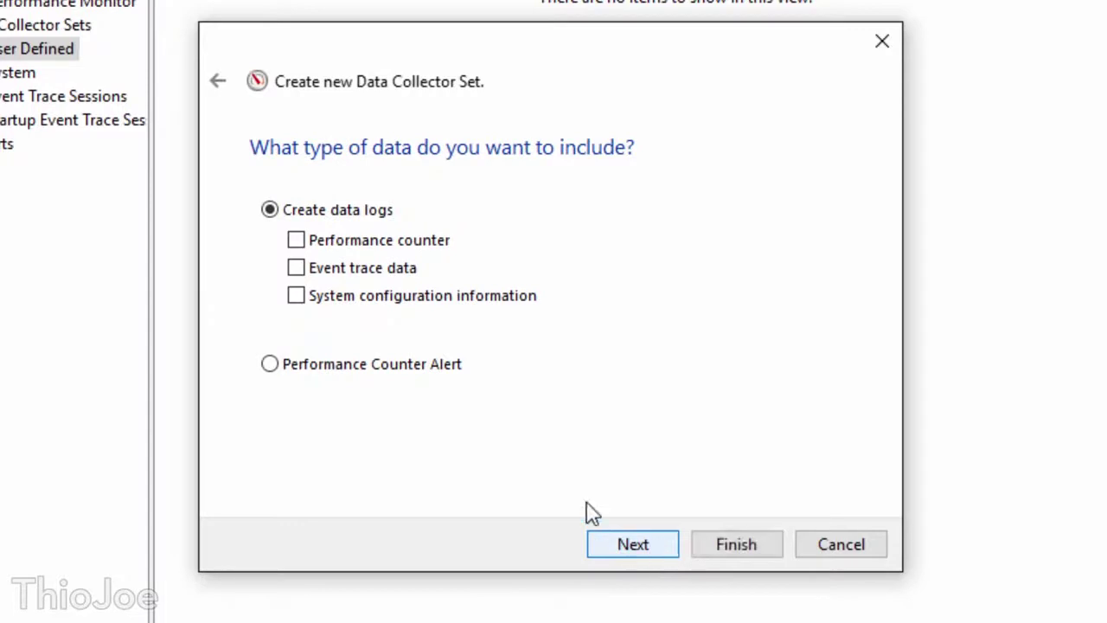
click(337, 251)
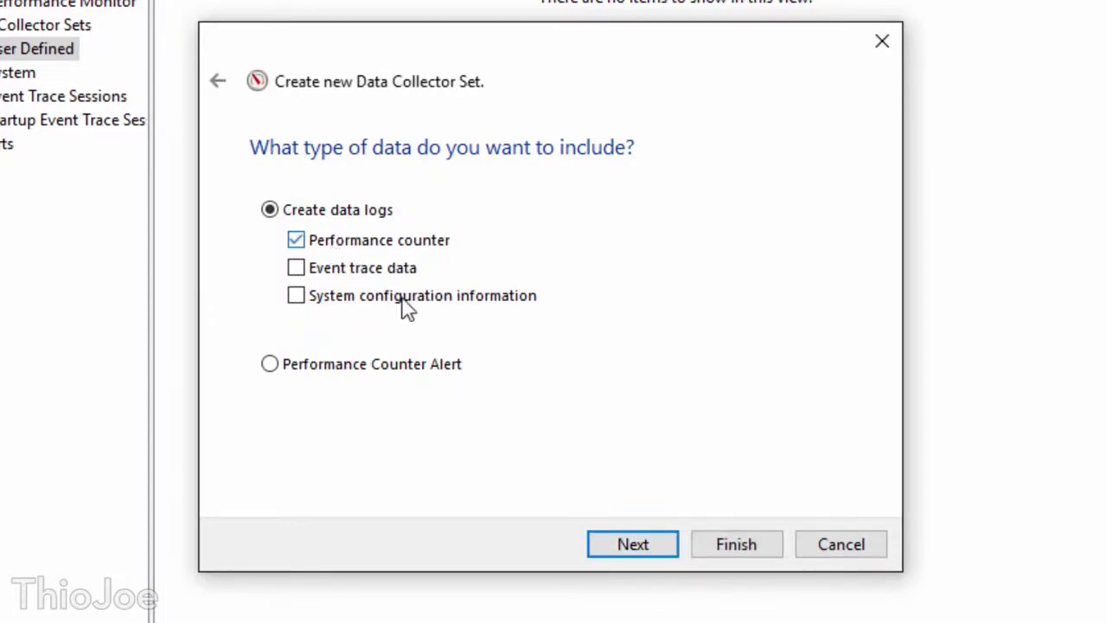
click(633, 545)
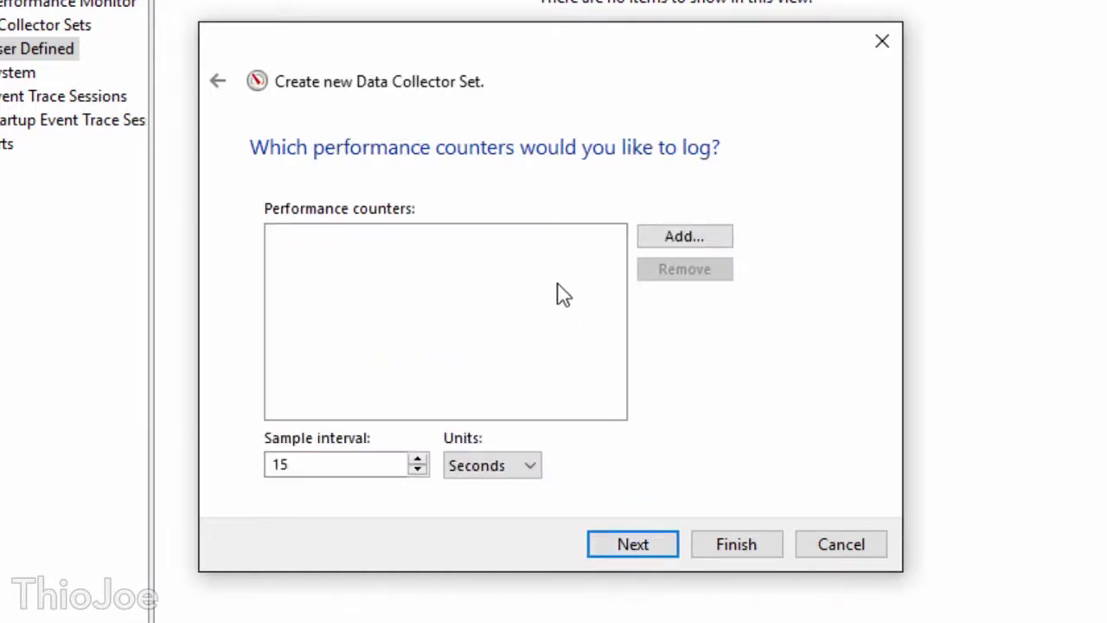
Start adding performance counters to log and select the Processor counter group on the local computer
click(657, 242)
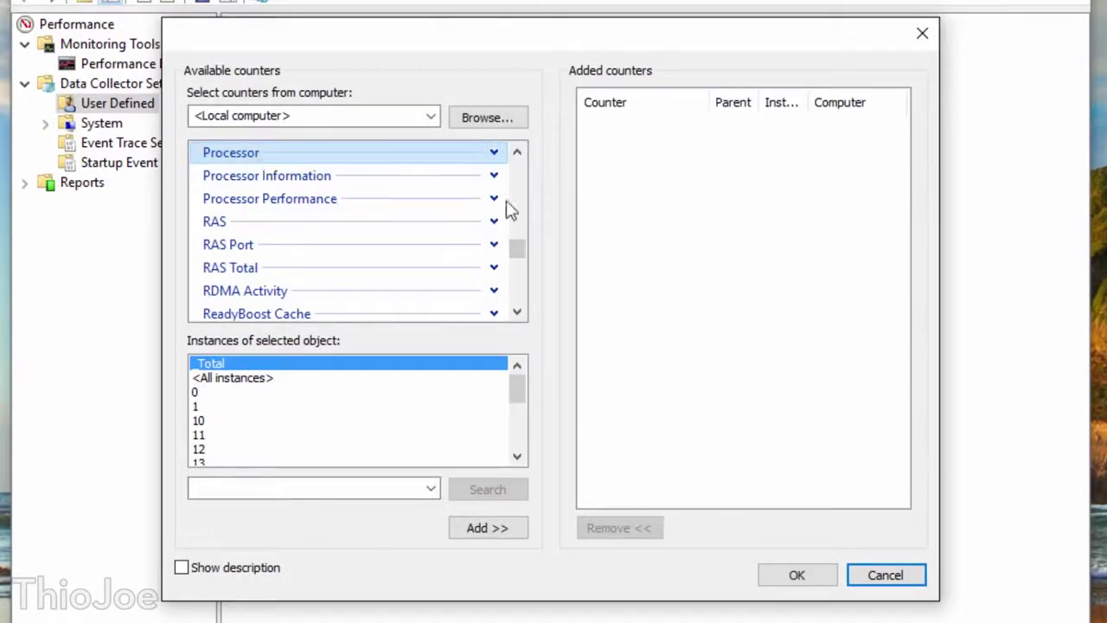
drag(529, 253, 523, 249)
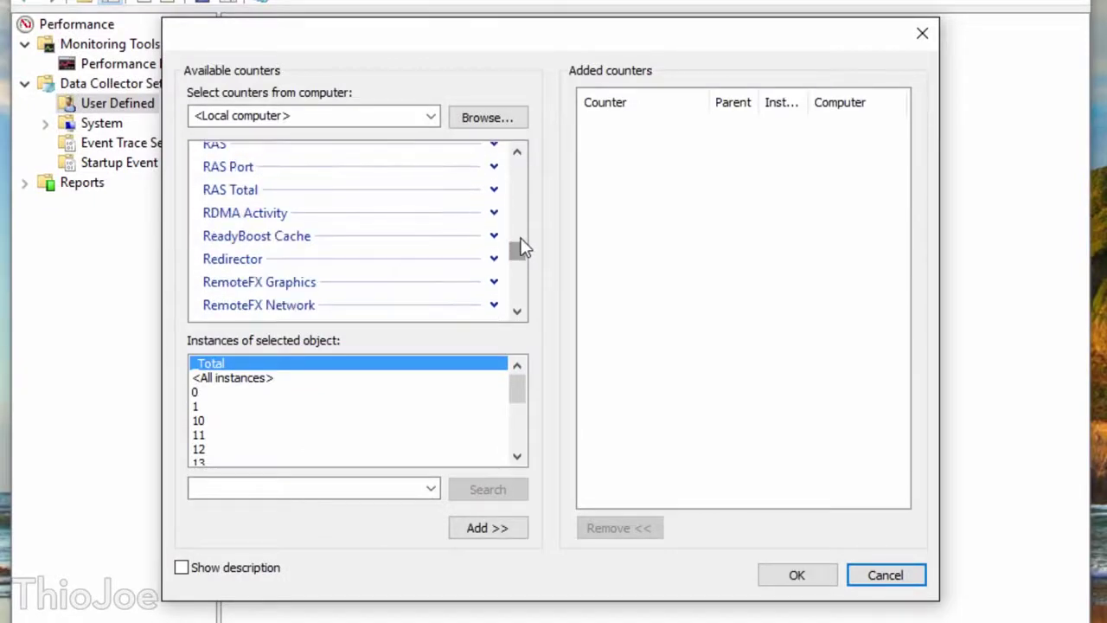
click(517, 153)
click(517, 154)
click(517, 153)
click(252, 150)
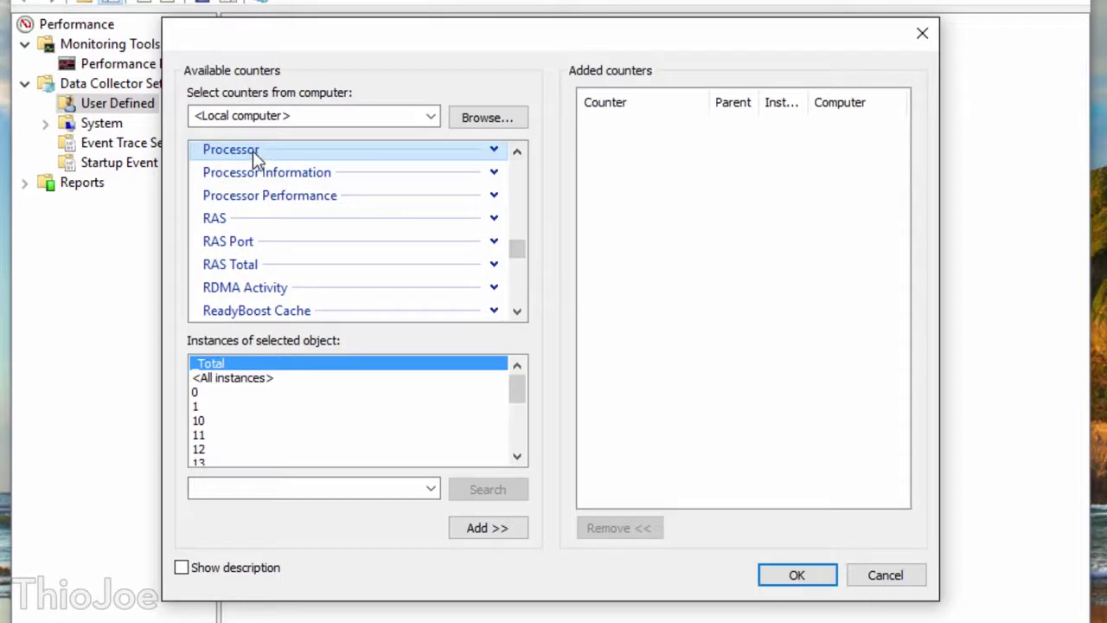
Add all counters of the Processor group for logical processor instance 15 to the log
drag(521, 388, 524, 407)
click(308, 363)
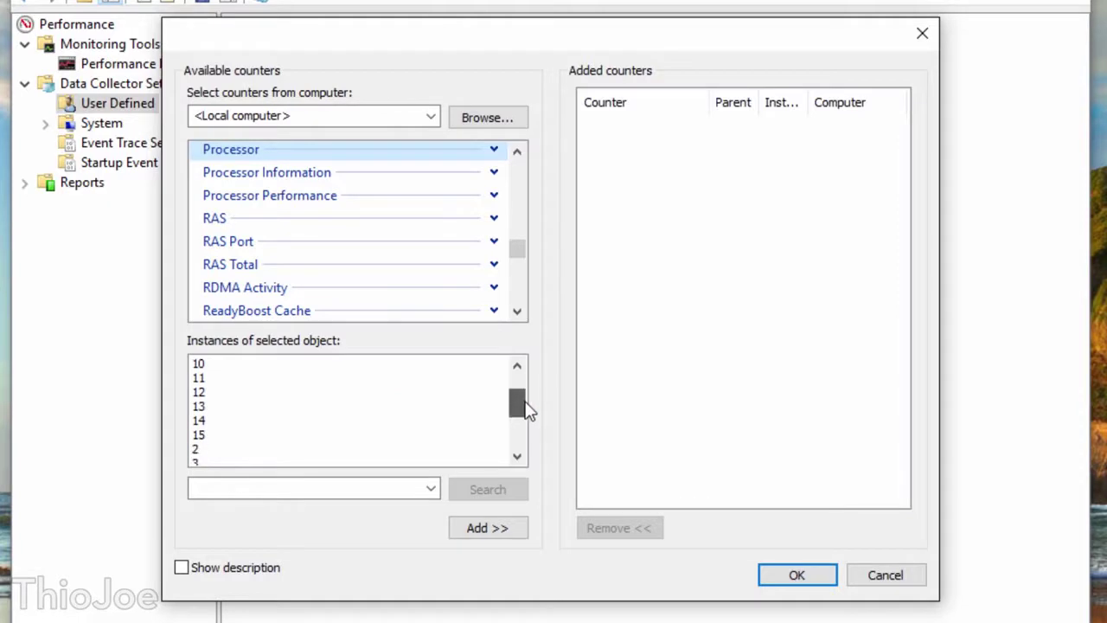
click(303, 436)
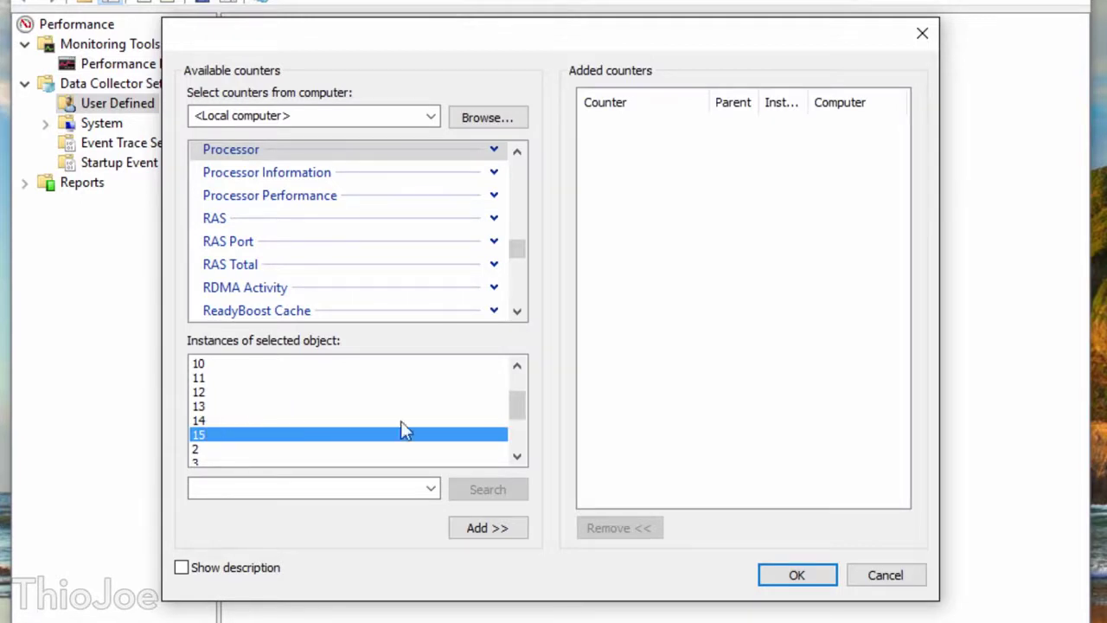
drag(522, 415, 516, 388)
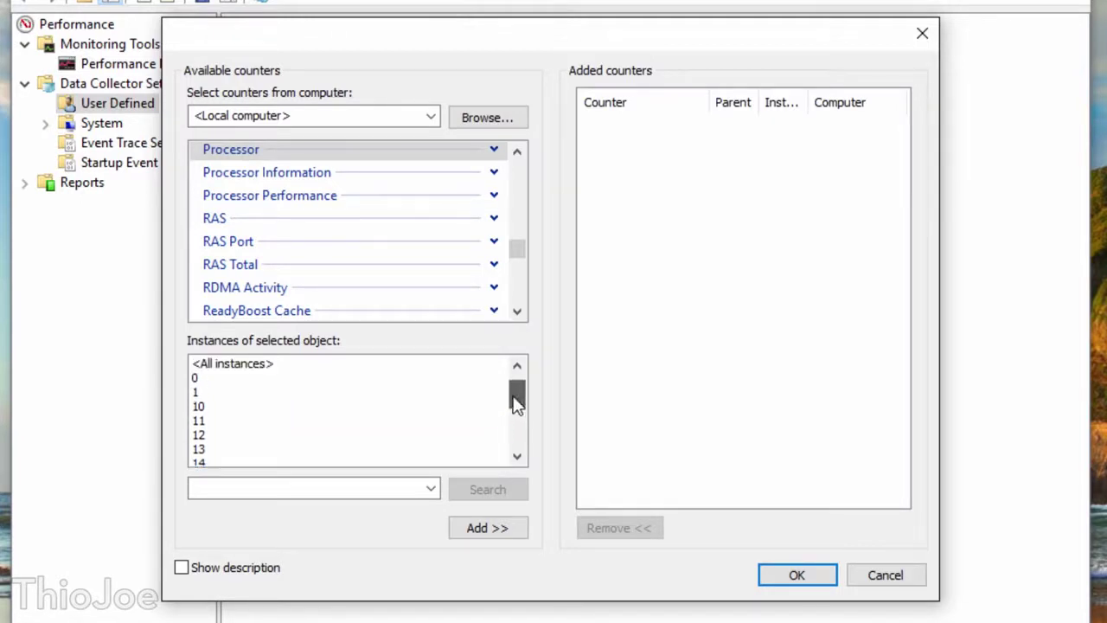
click(221, 379)
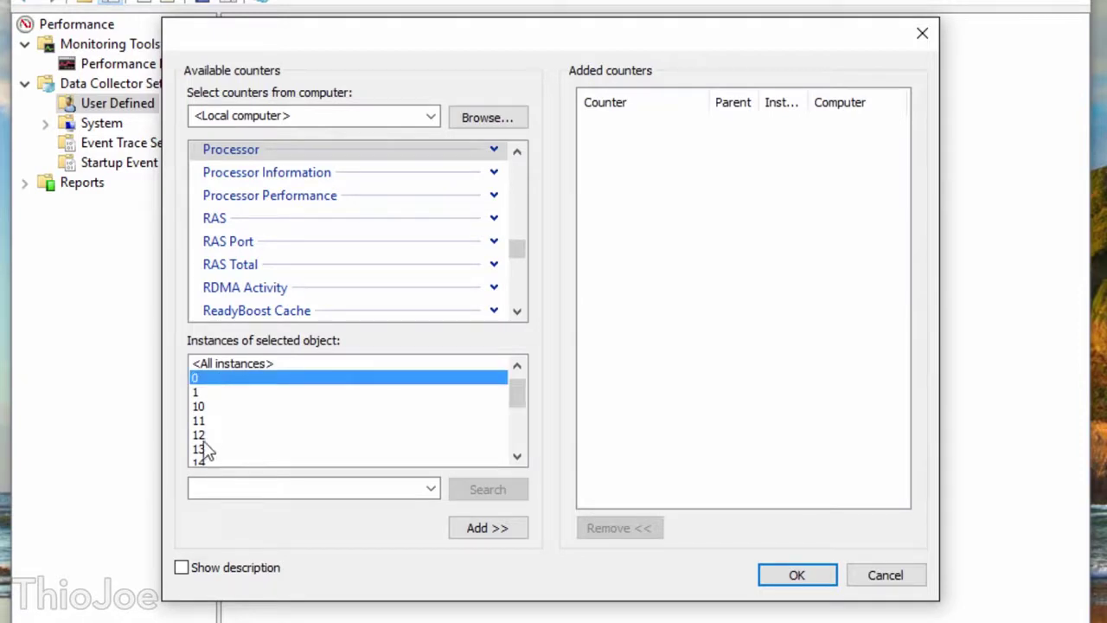
drag(512, 396, 519, 418)
click(290, 406)
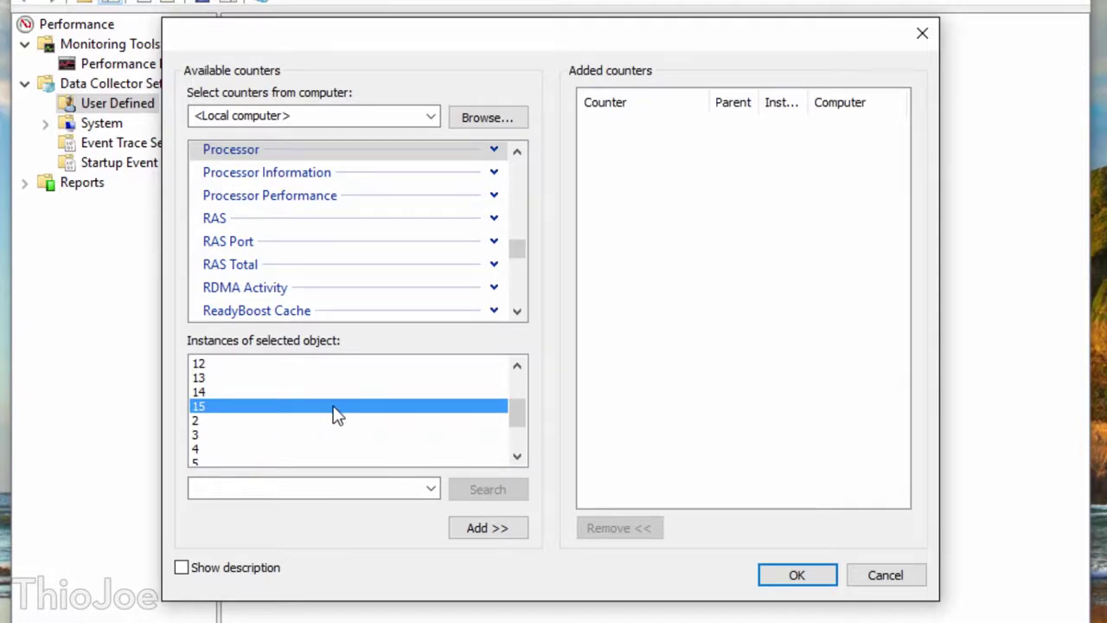
click(474, 531)
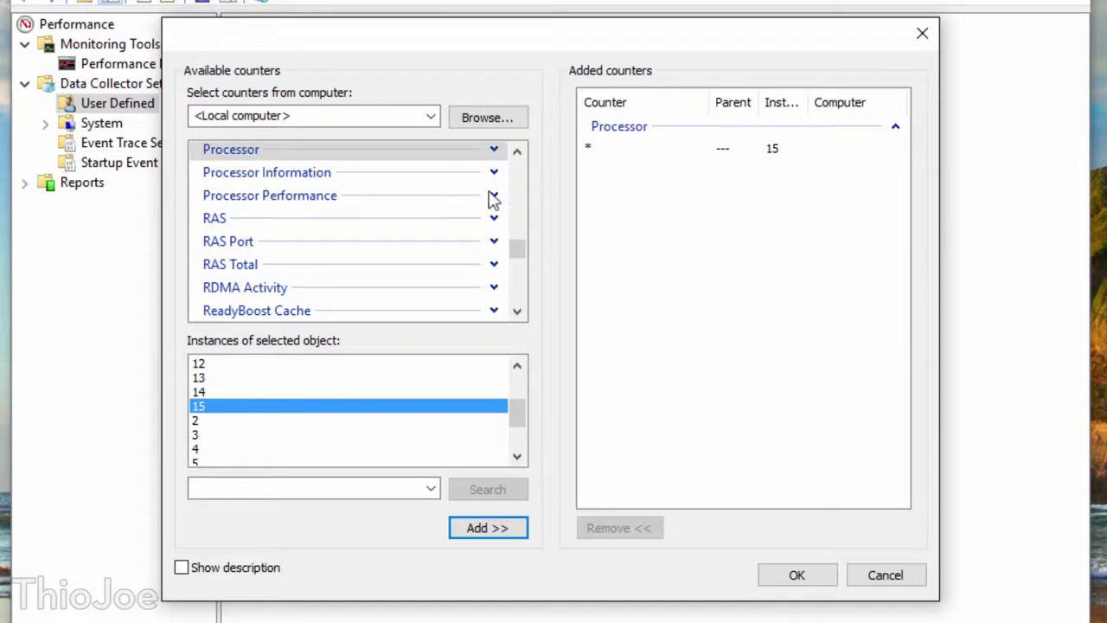
Add the Process group's Thread Count counter for the _Total instance and accept the chosen counters
click(517, 152)
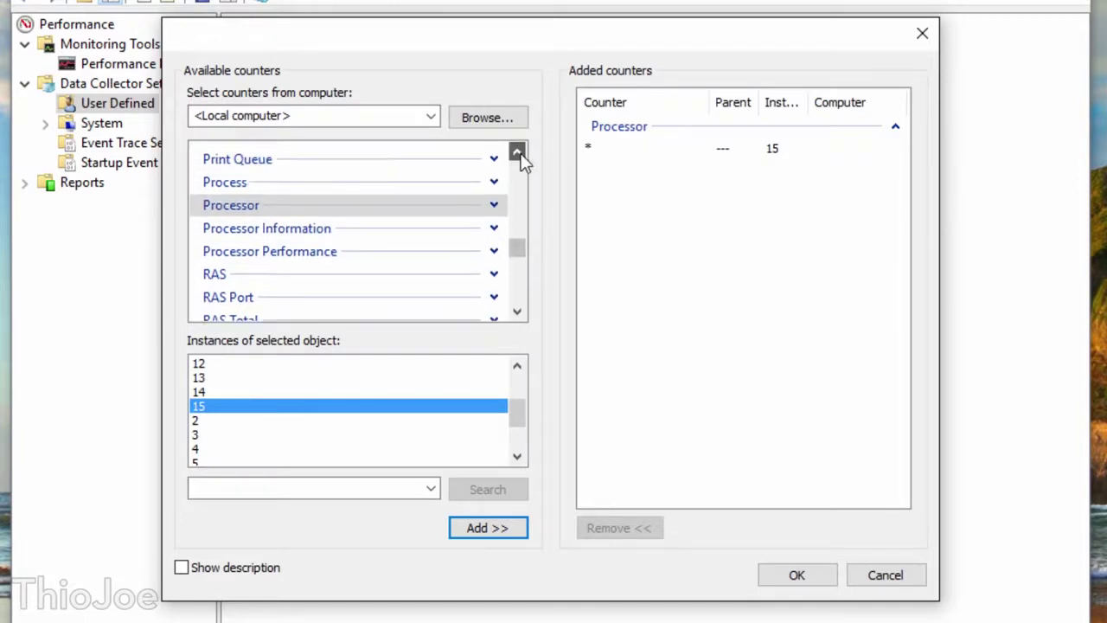
click(241, 185)
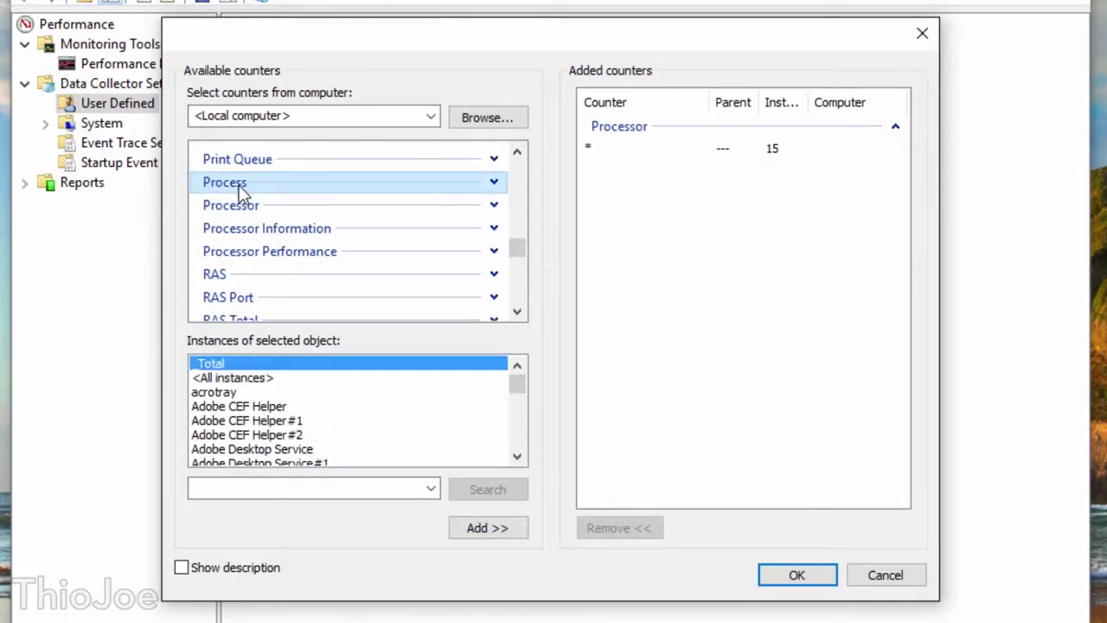
click(494, 183)
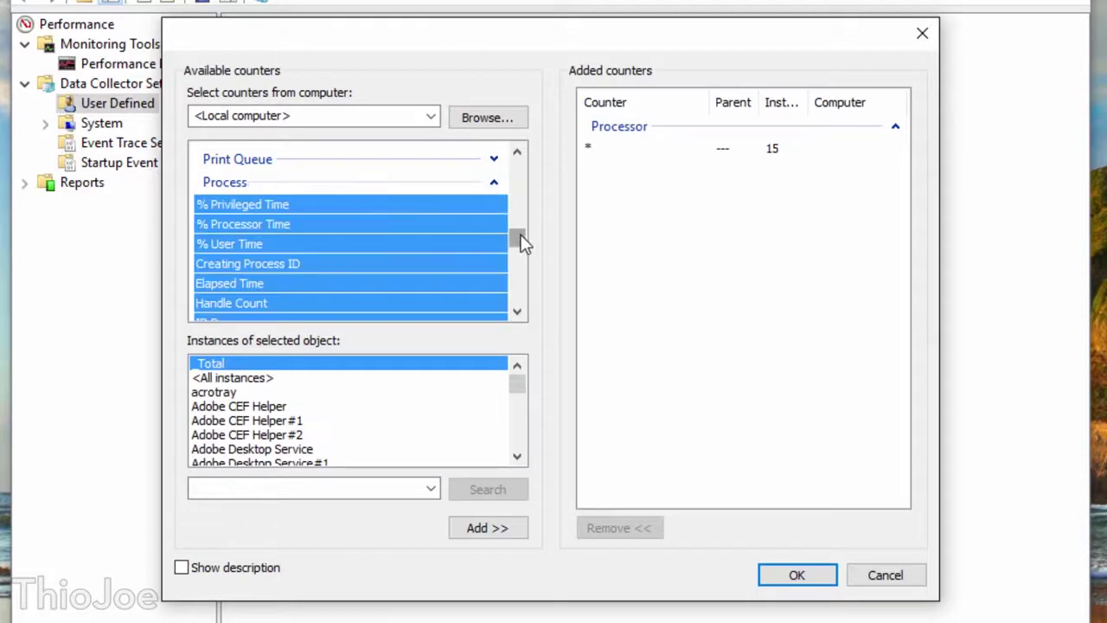
scroll(519, 245, down, 7)
click(235, 183)
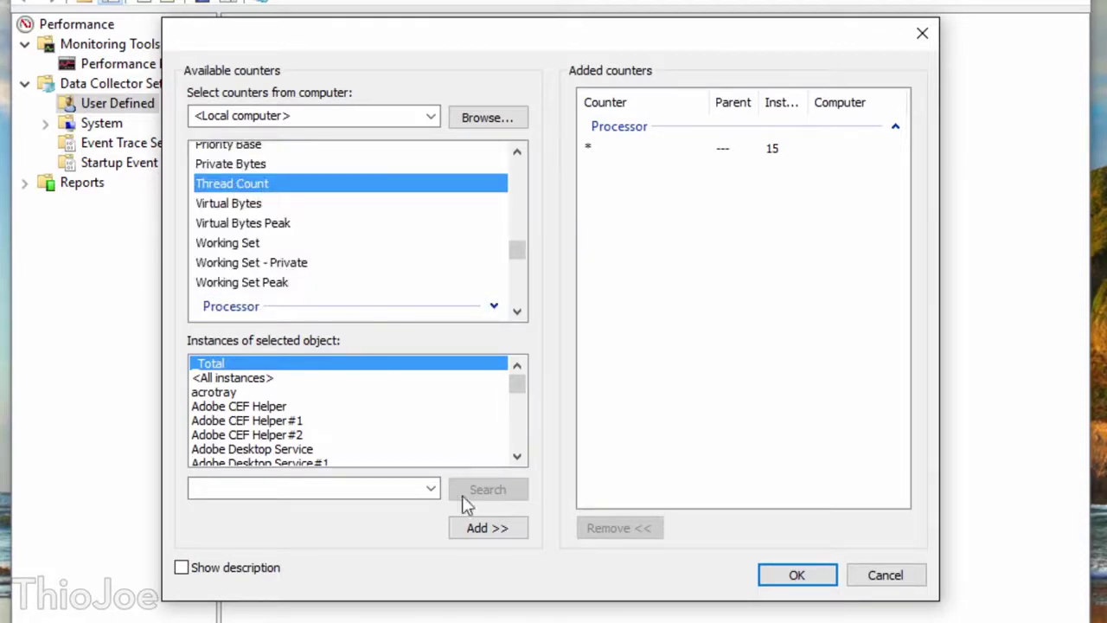
click(482, 529)
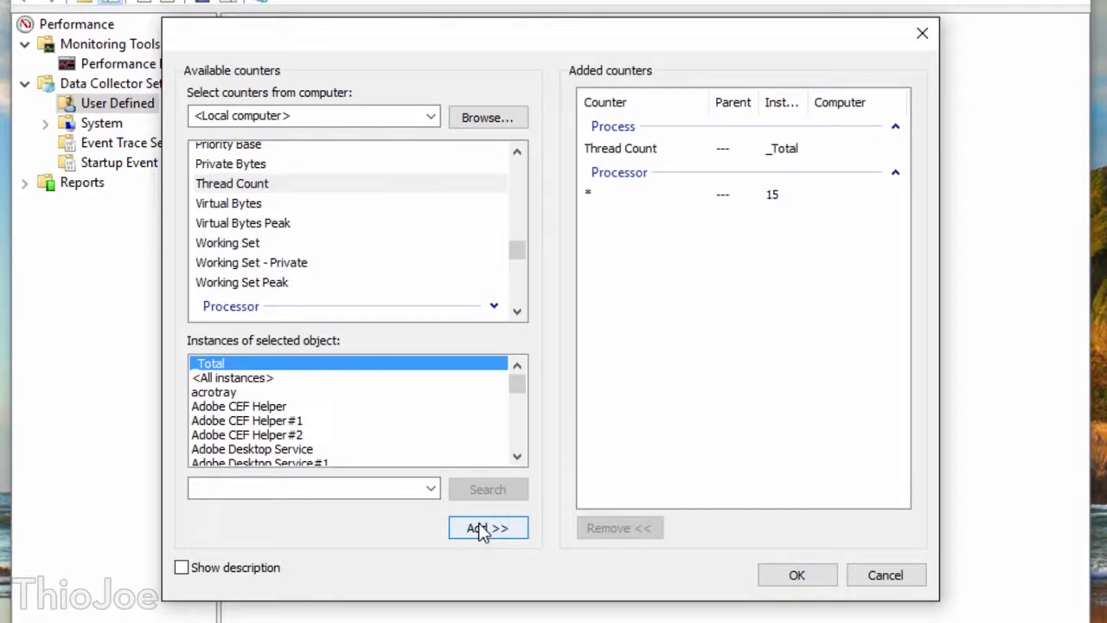
click(798, 577)
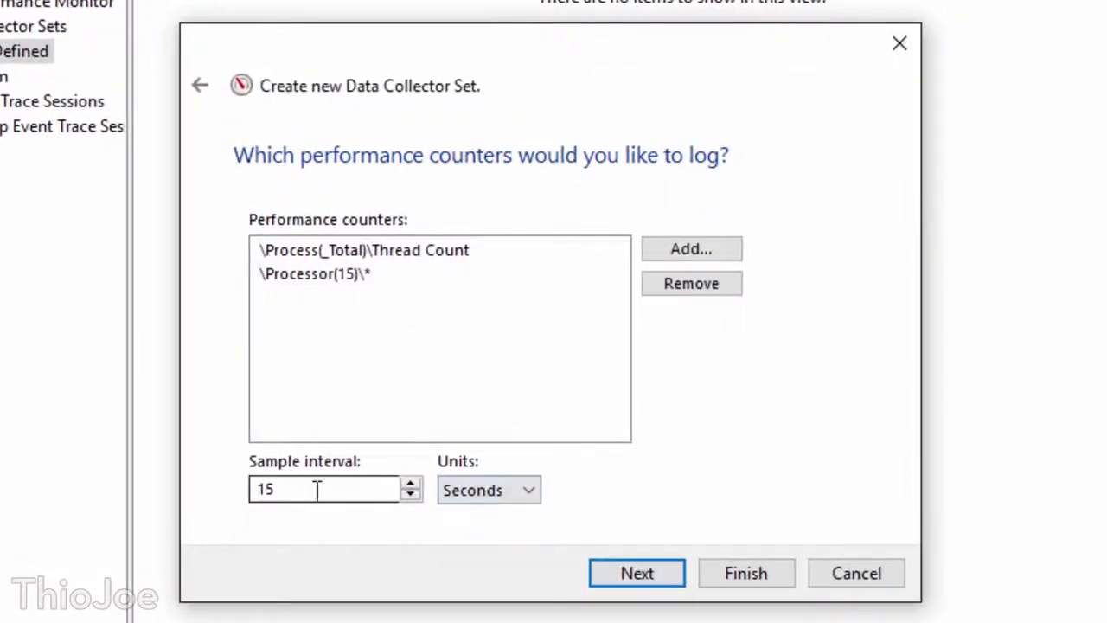
Finish creating the data collector set with the default sampling and run-as settings, using Save and close, and close Performance Monitor
click(630, 574)
click(636, 574)
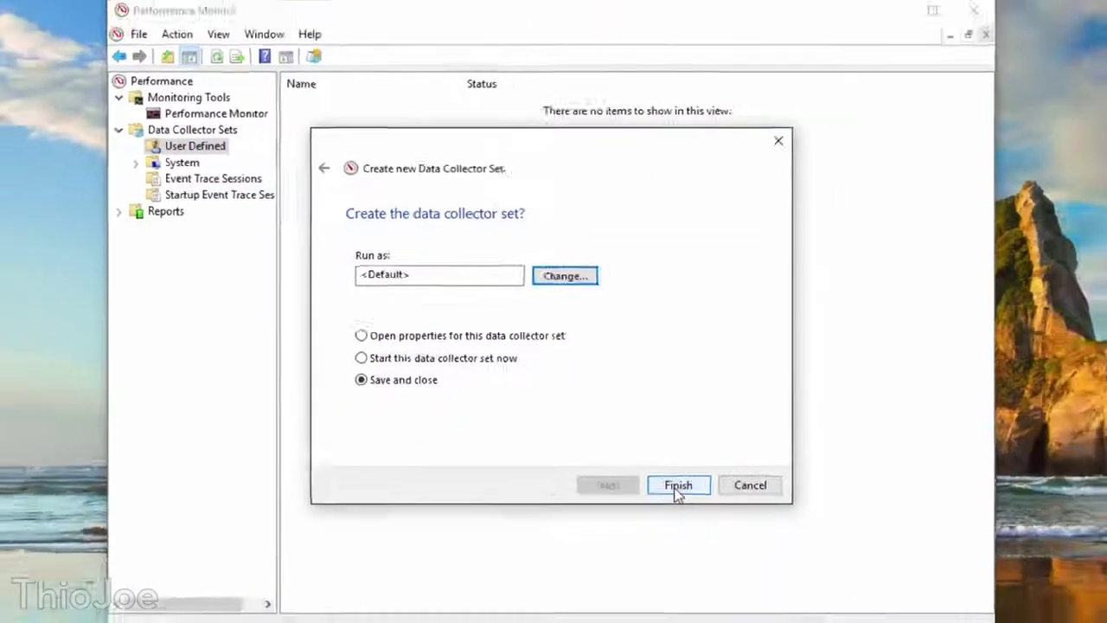
click(711, 536)
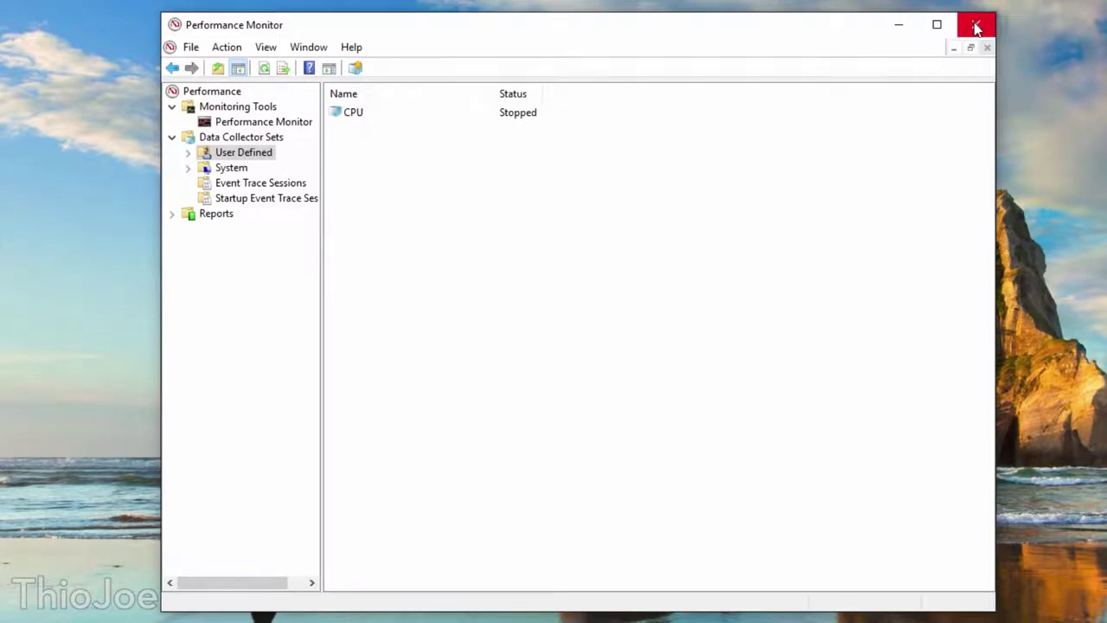
click(976, 26)
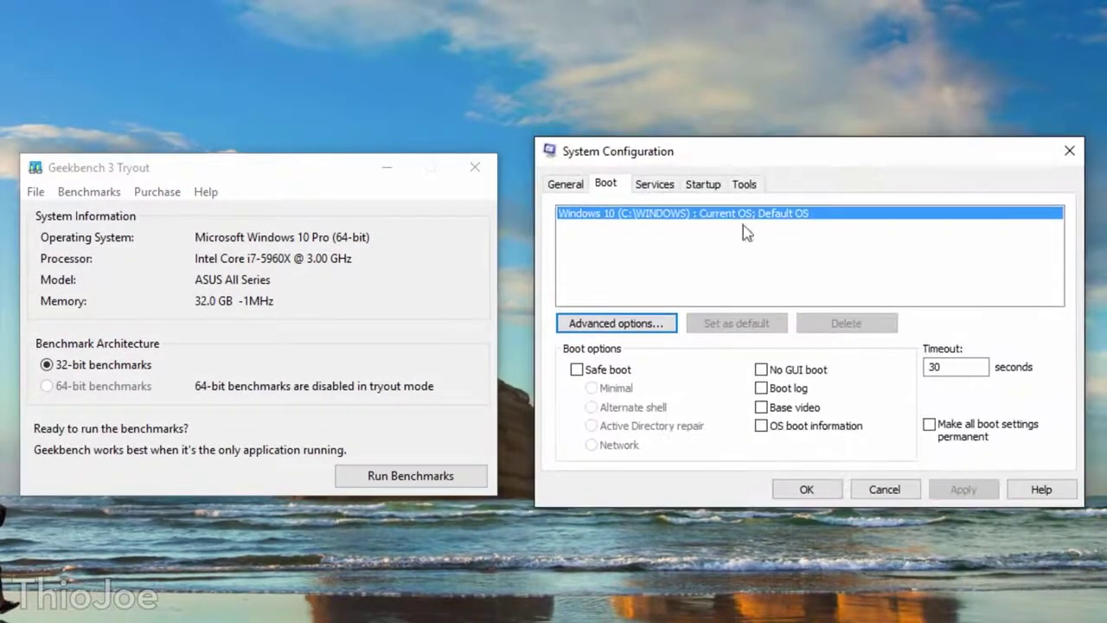
Review the advanced boot options for Windows 10 in System Configuration and accept them with no limit on the number of processors
click(611, 328)
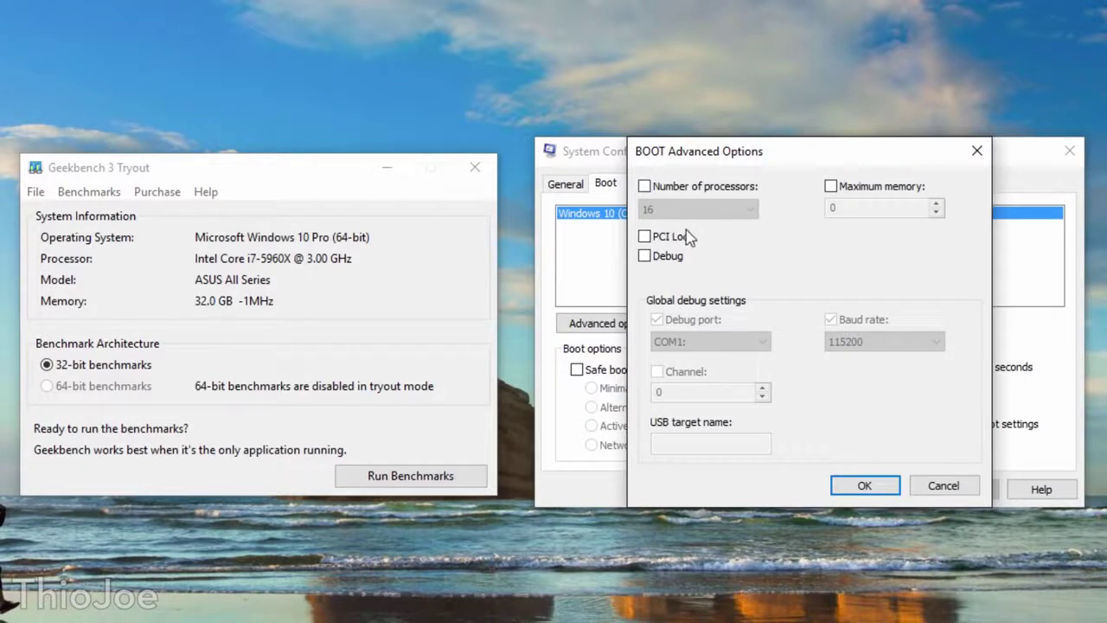
click(867, 487)
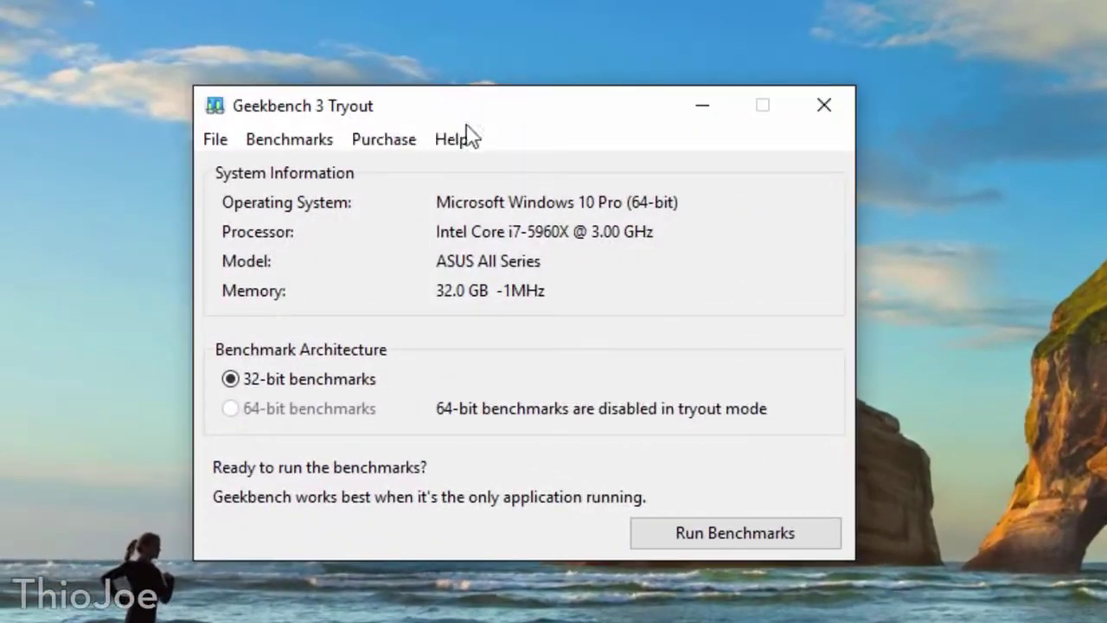
click(510, 500)
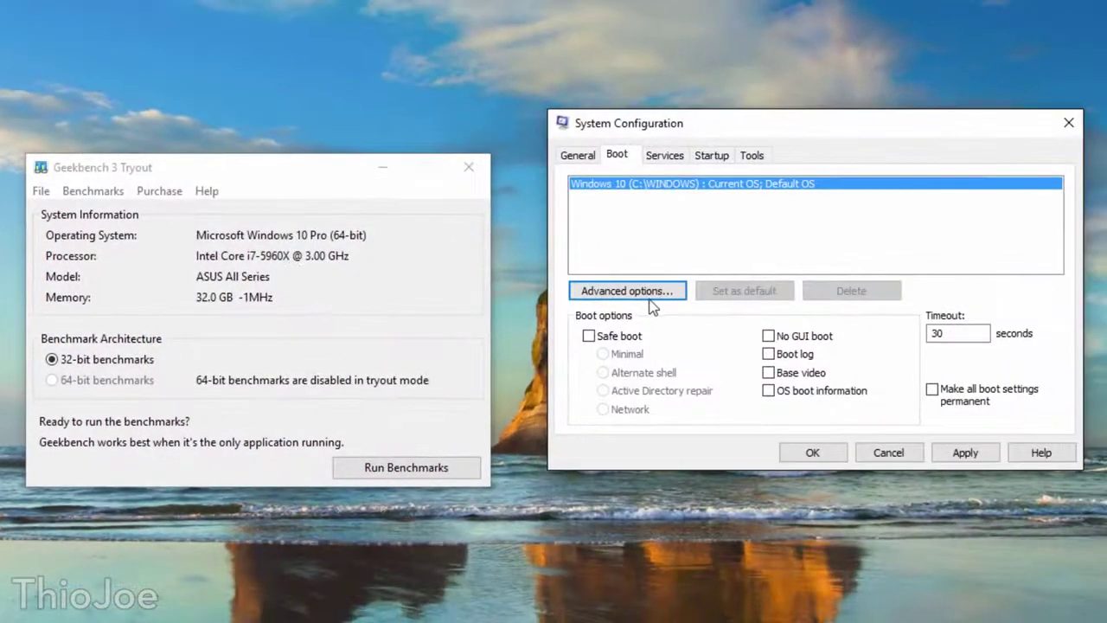
Confirm the advanced boot options with the number of processors at 16, apply the system configuration and restart the computer
click(647, 294)
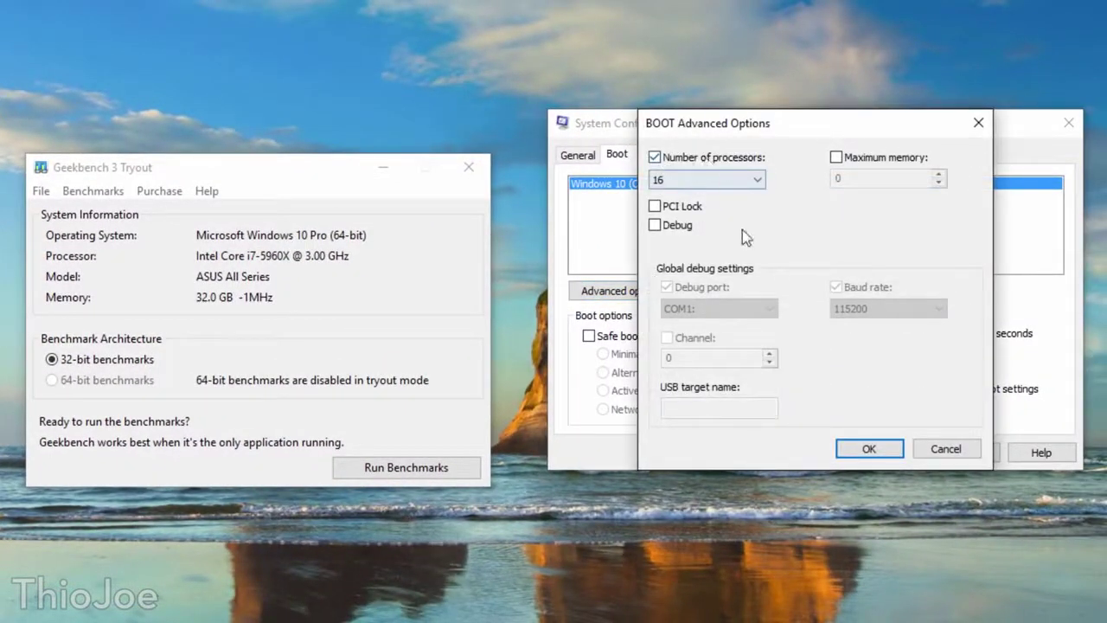
click(869, 449)
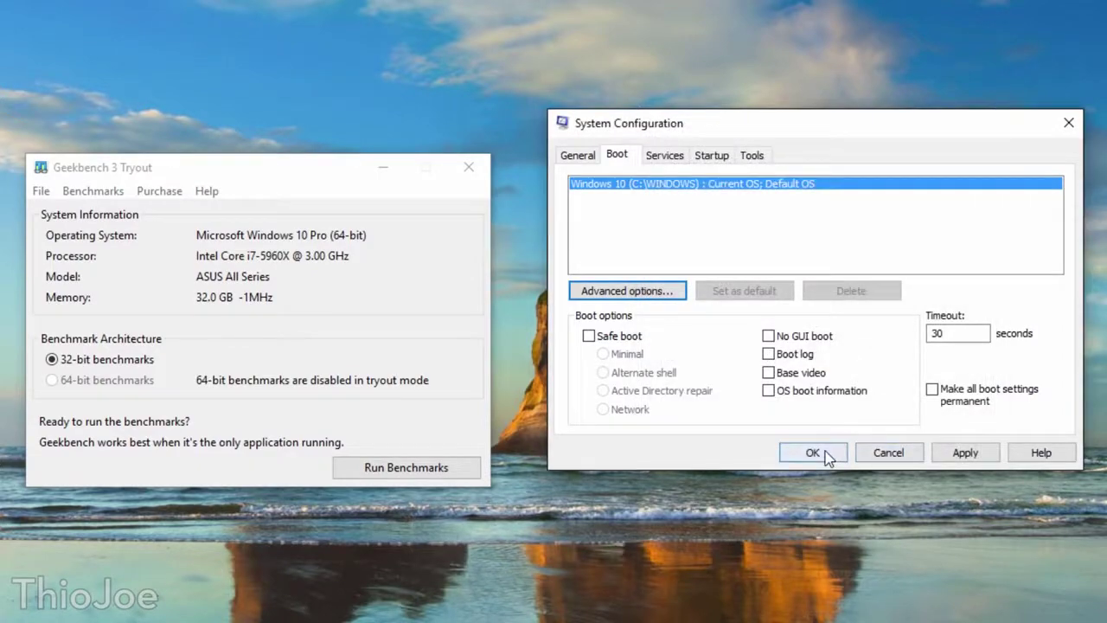
click(827, 456)
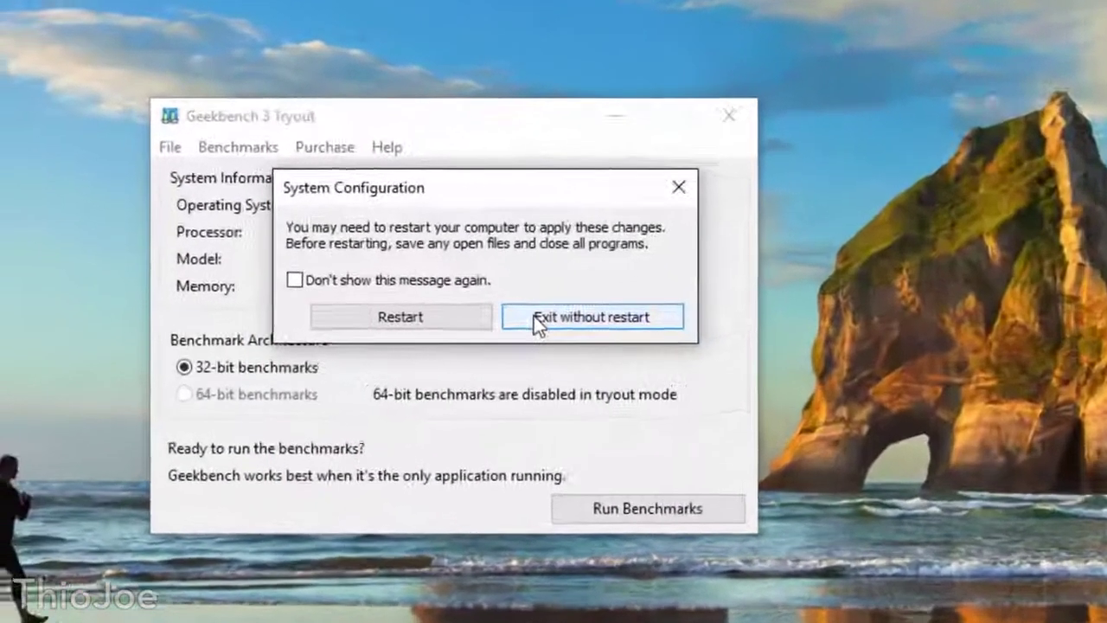
click(316, 320)
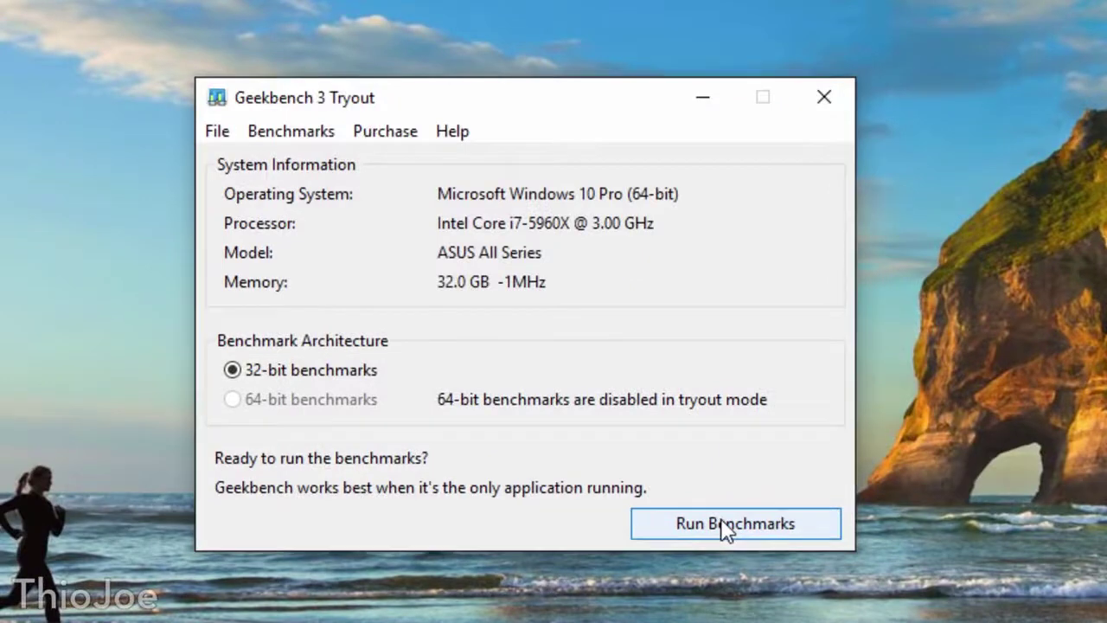
Run the 32-bit benchmarks in Geekbench 3
click(725, 526)
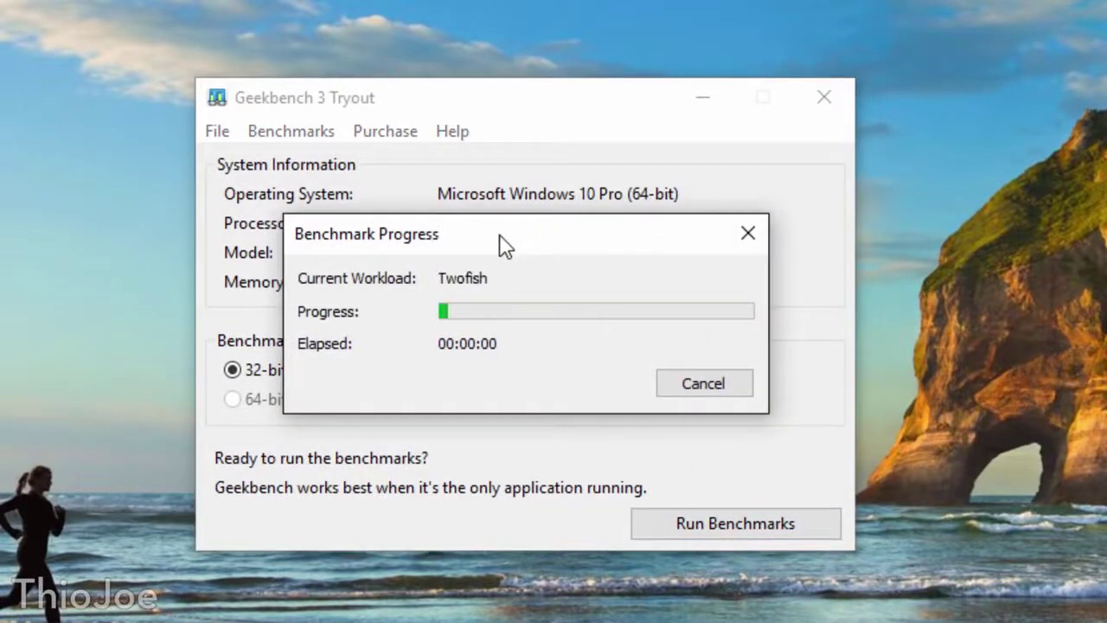